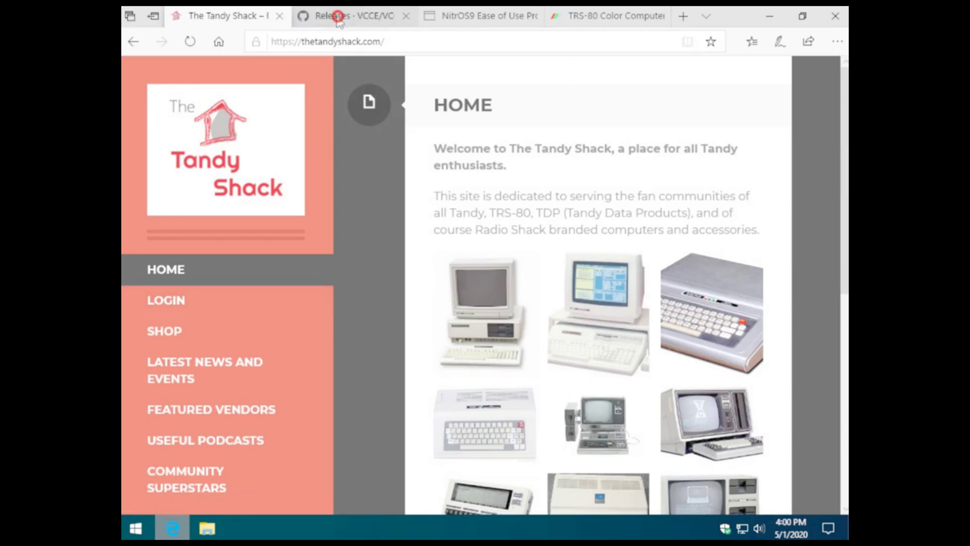
Step: Start downloading VCC.2.0.1e.Coco.3.Emulator.setup.exe from the VCC releases page on GitHub, choosing to save it to a custom location
left_click(338, 18)
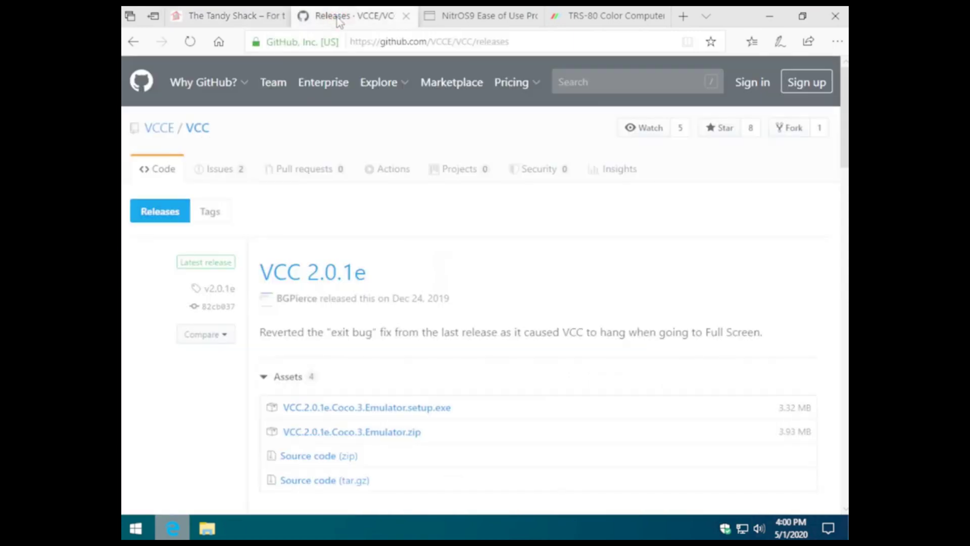
mouse_move(378, 82)
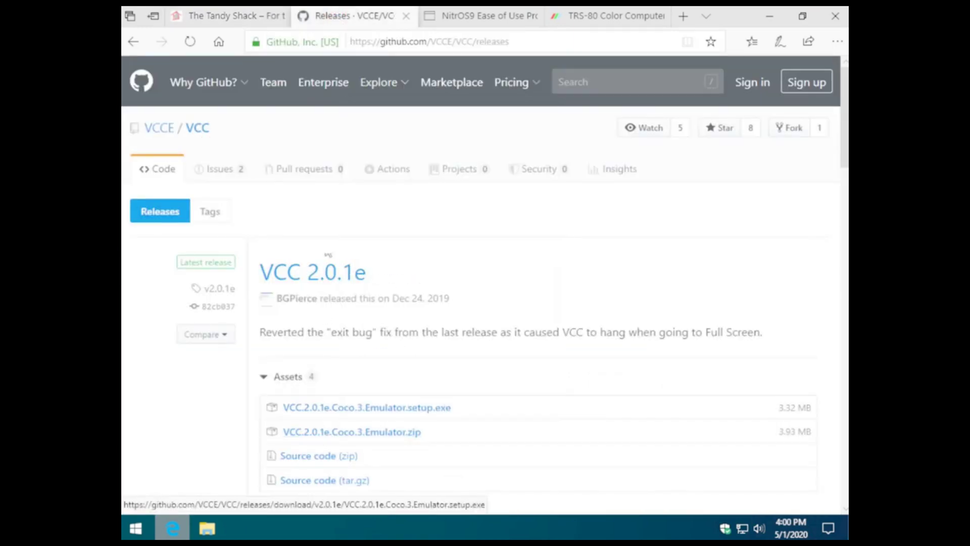
left_click(431, 33)
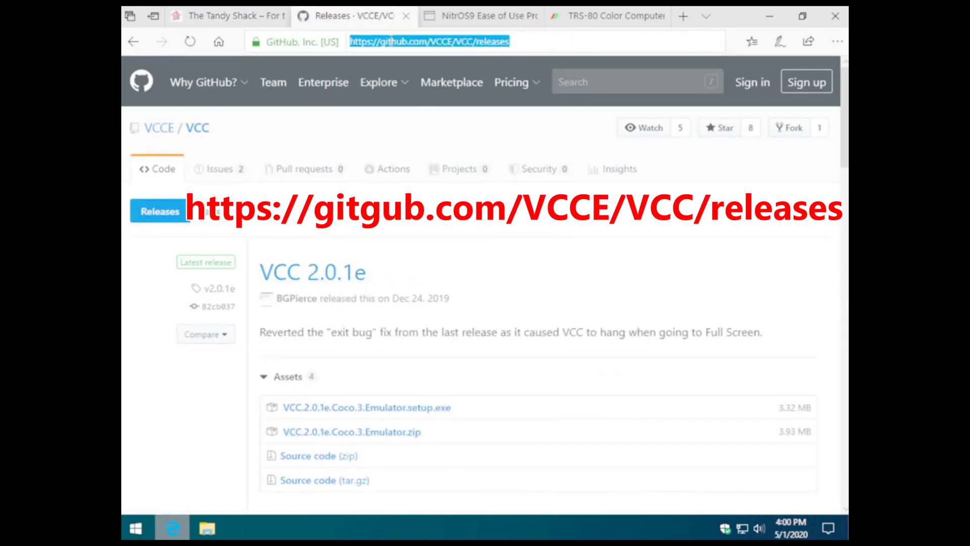
left_click(526, 39)
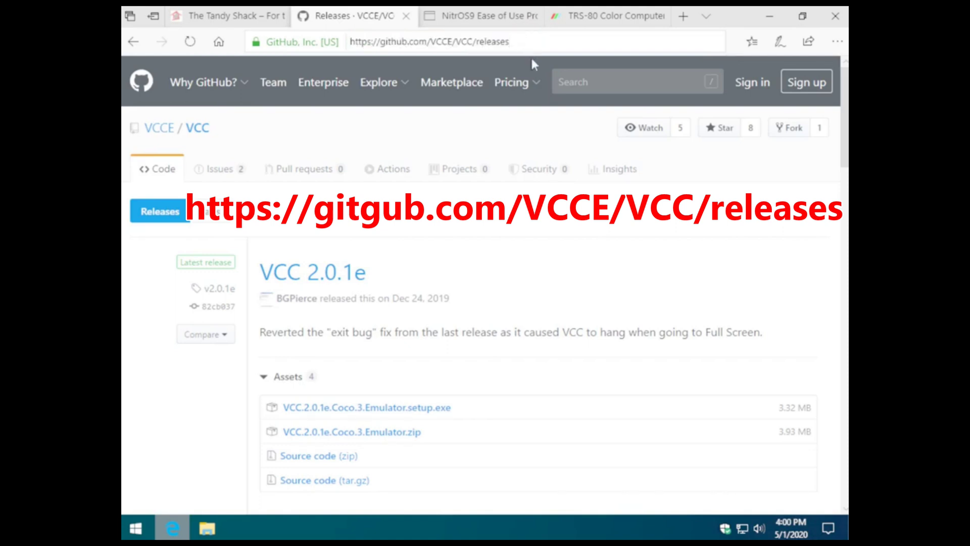
left_click(399, 409)
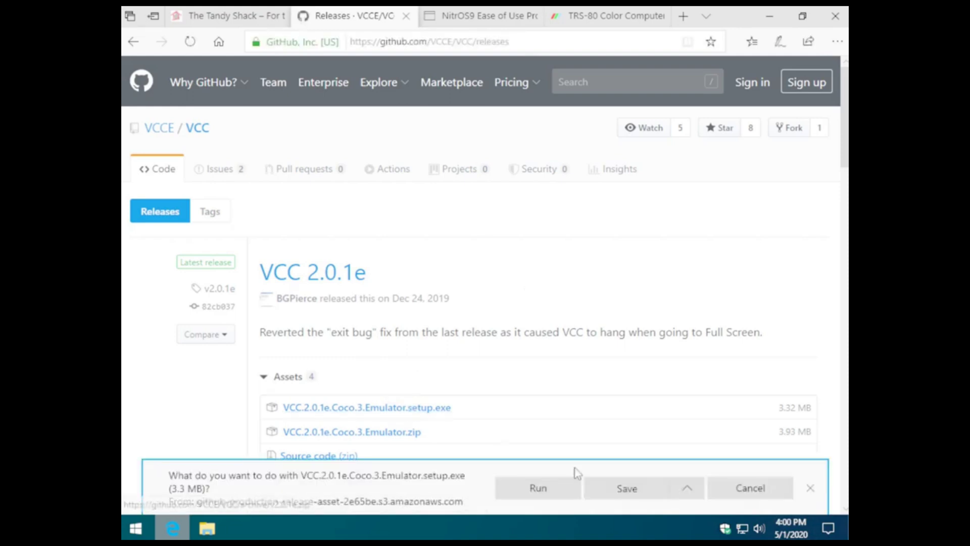
left_click(687, 489)
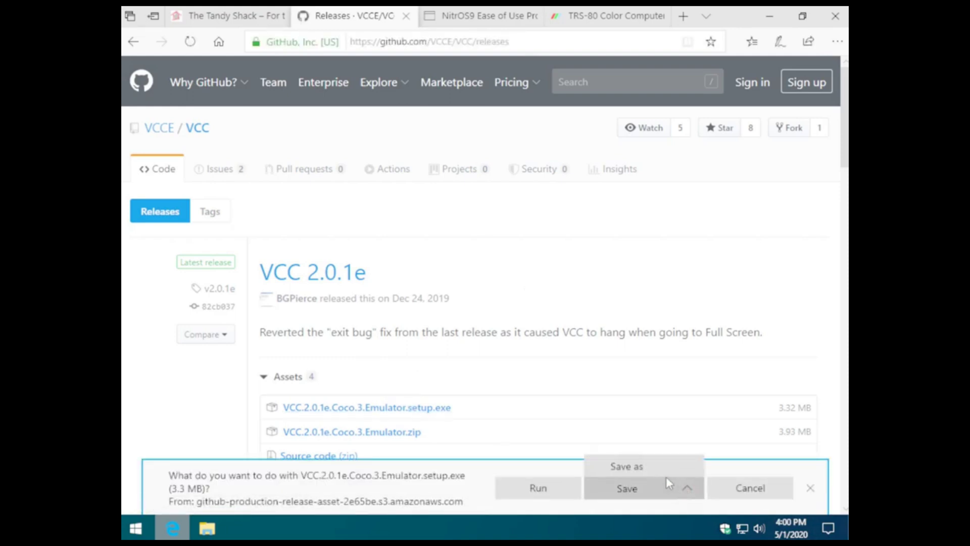
left_click(641, 467)
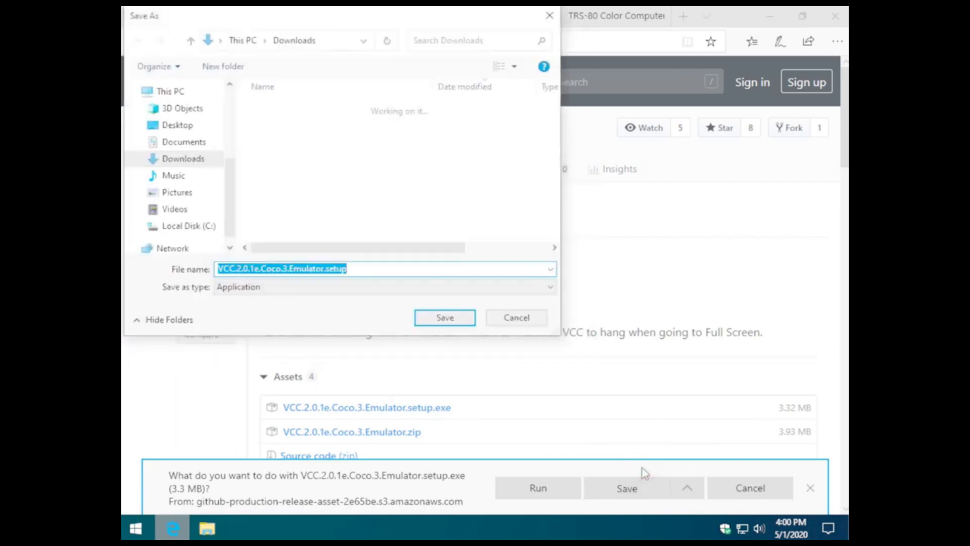
Step: Create a new folder named CoCo Files inside Documents for the download
left_click(172, 143)
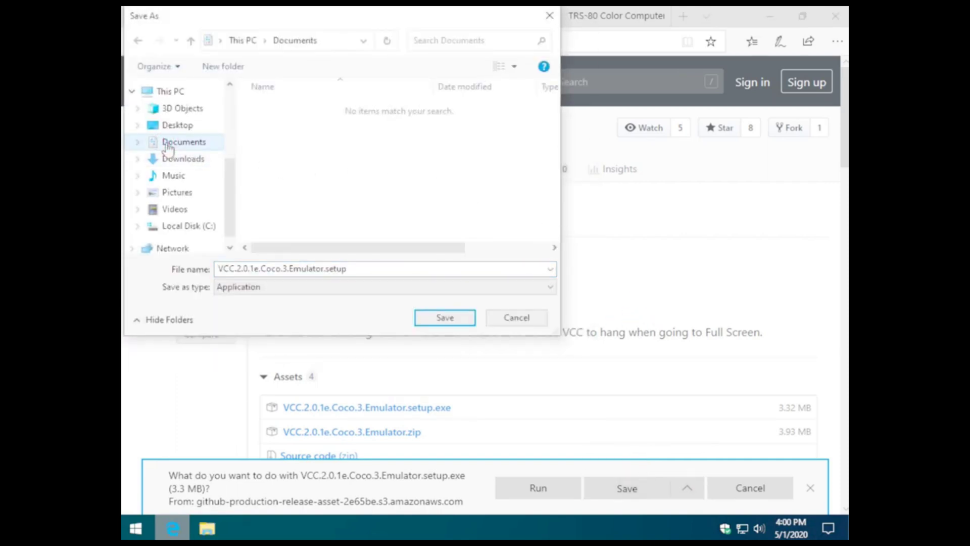
right_click(285, 150)
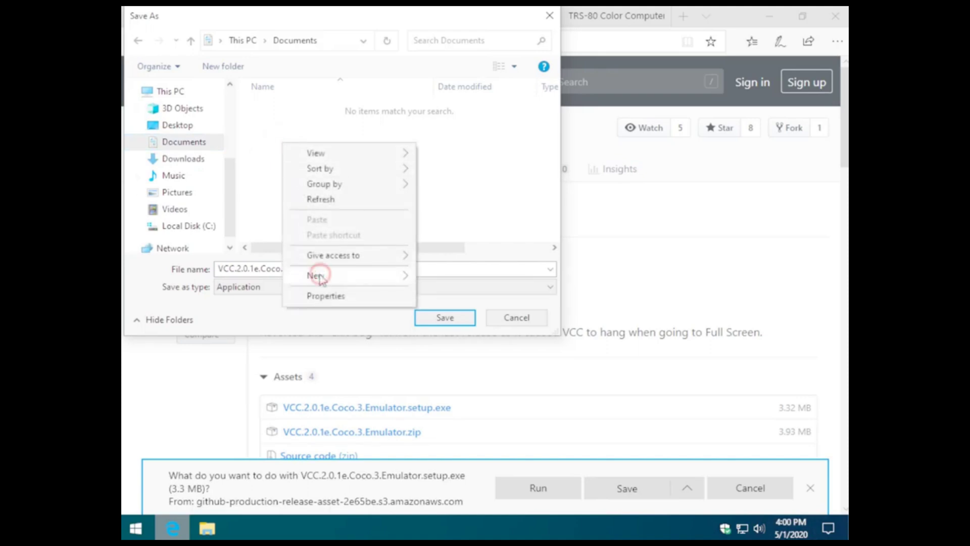
mouse_move(315, 275)
left_click(442, 276)
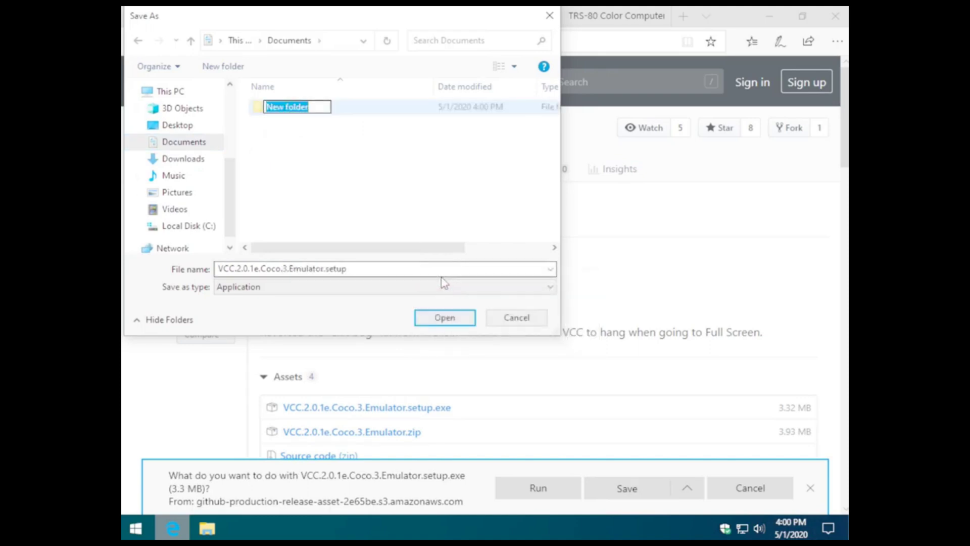
type("CoCo")
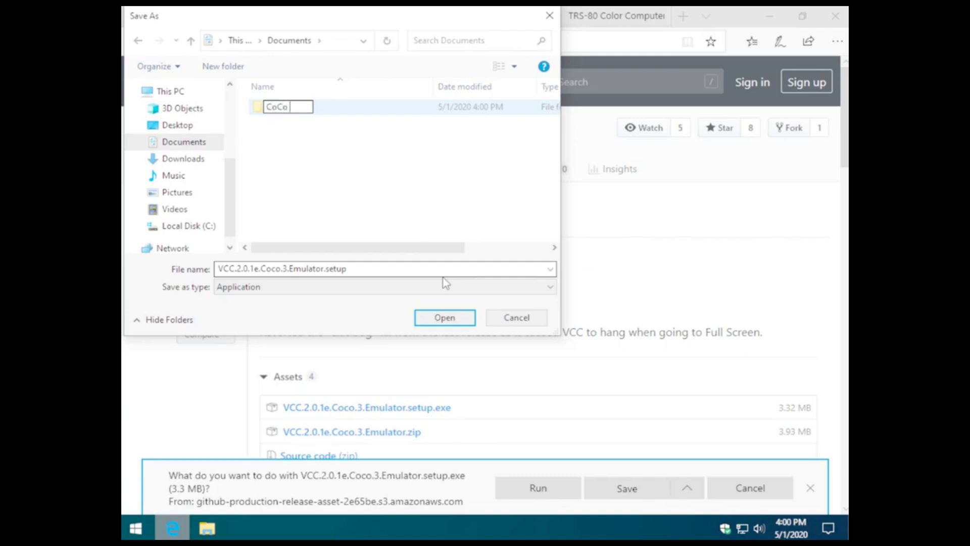
type(" Files")
key("Return")
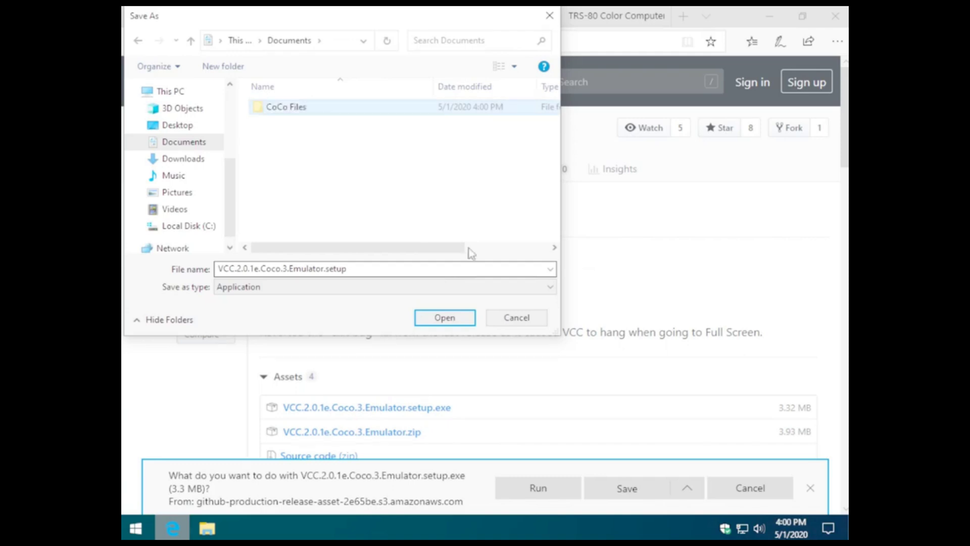
Step: Save the VCC installer in the CoCo Files folder and dismiss the download notification
double_click(278, 108)
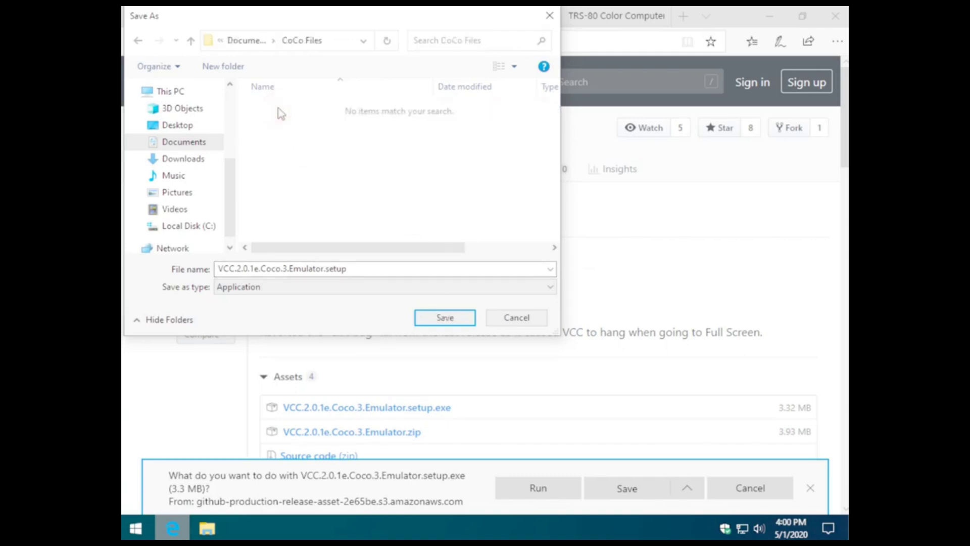
left_click(447, 319)
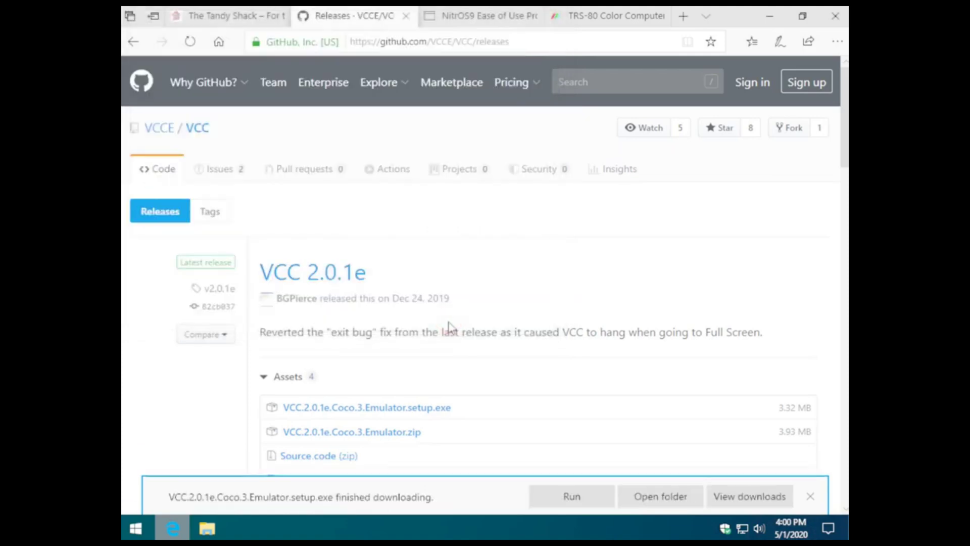
left_click(809, 498)
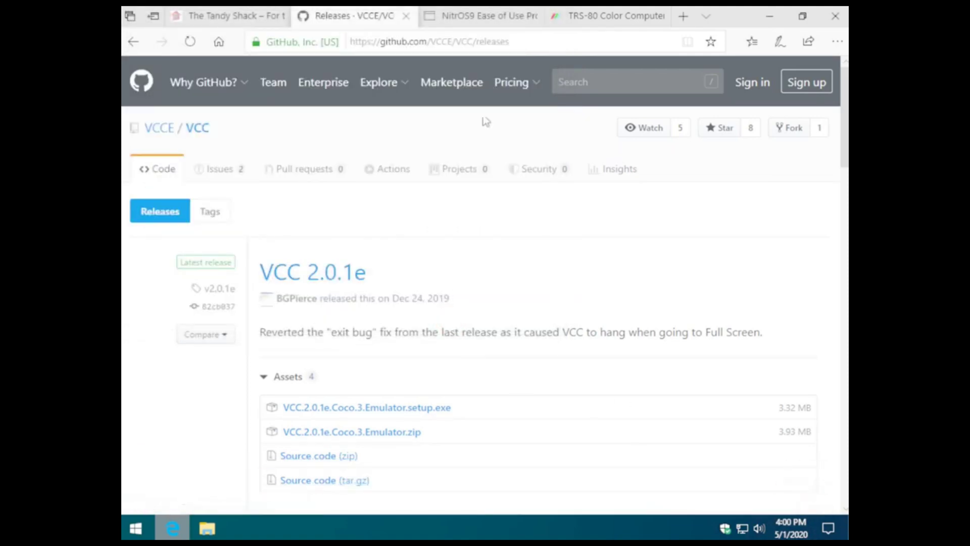
Step: Download the Beta 5/6309 release (April 30, 2020) from the NitrOS9 Ease of Use Project page into the CoCo Files folder
left_click(493, 14)
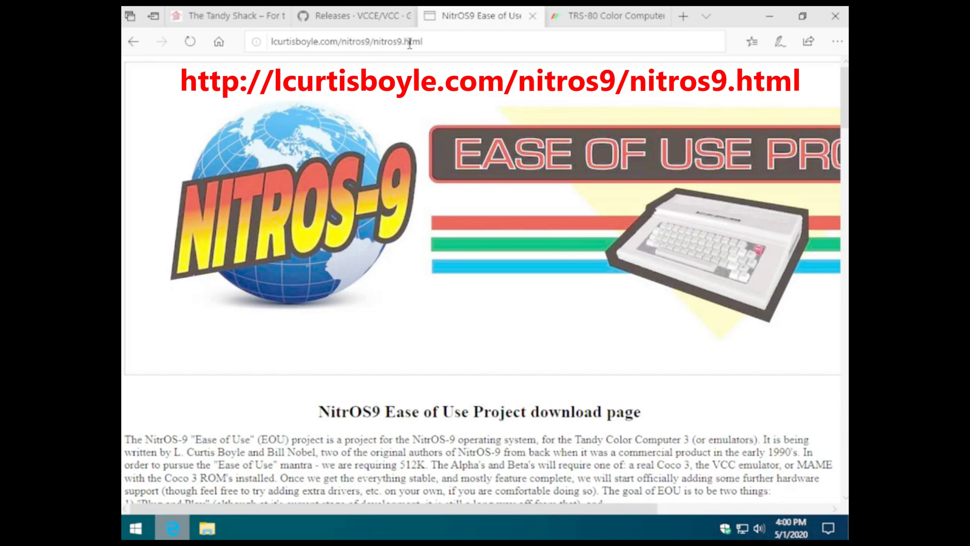
left_click(443, 43)
scroll(443, 293, "down", 15)
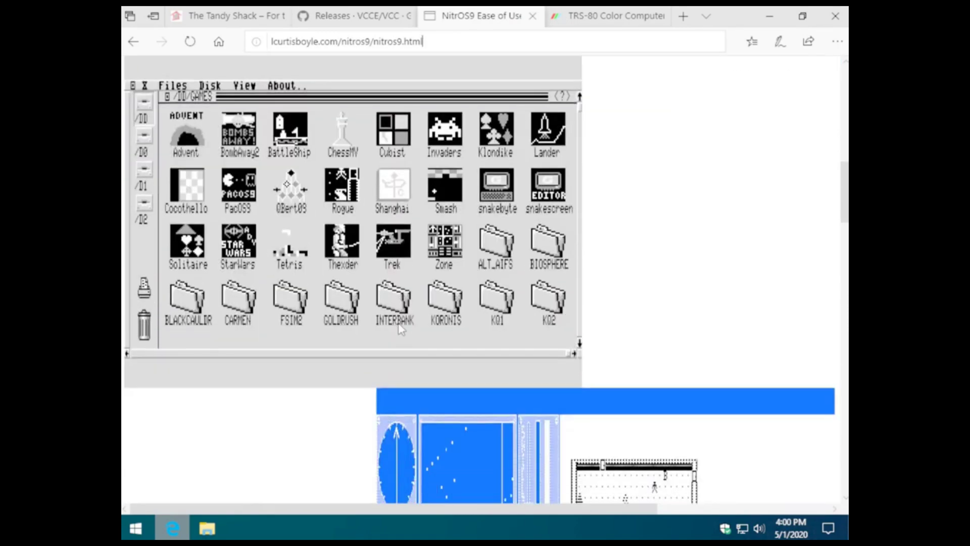
scroll(400, 328, "down", 12)
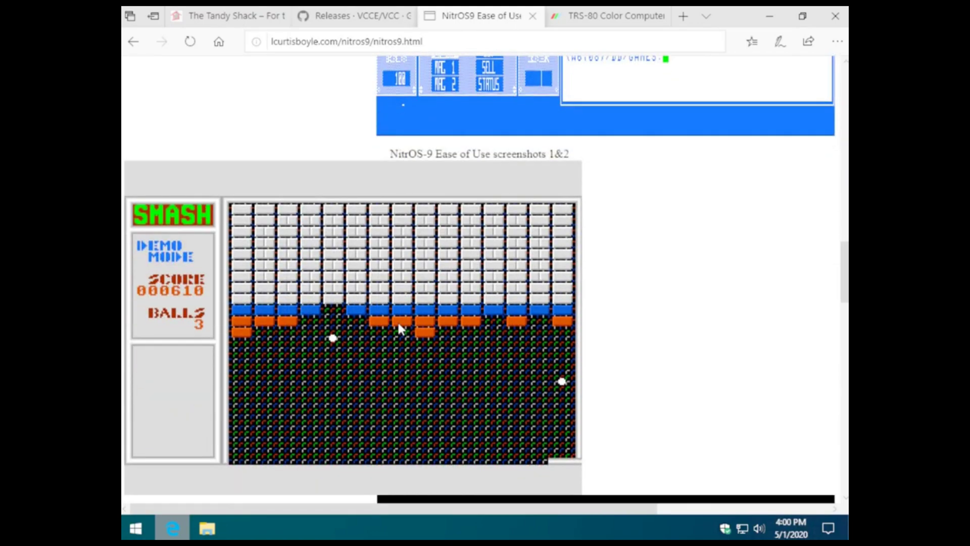
scroll(398, 328, "down", 13)
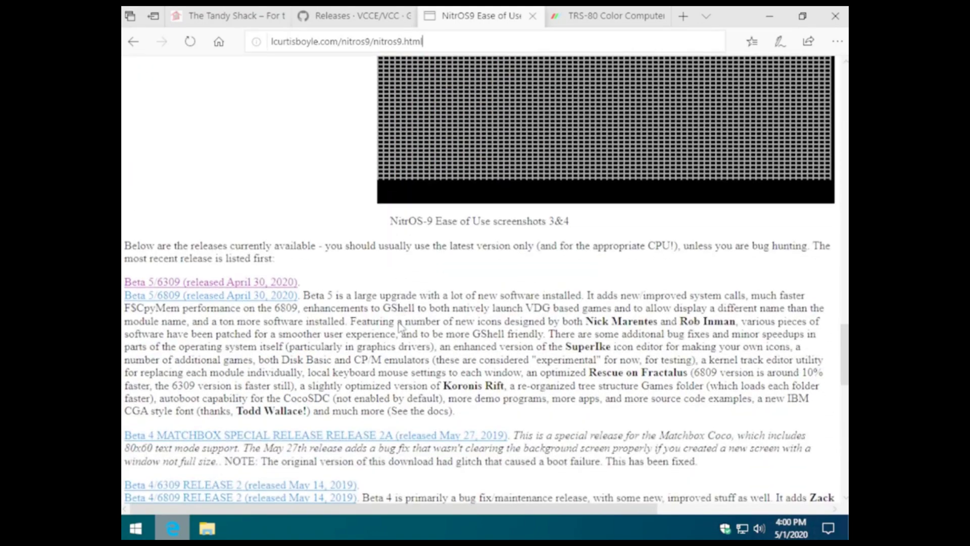
left_click(171, 281)
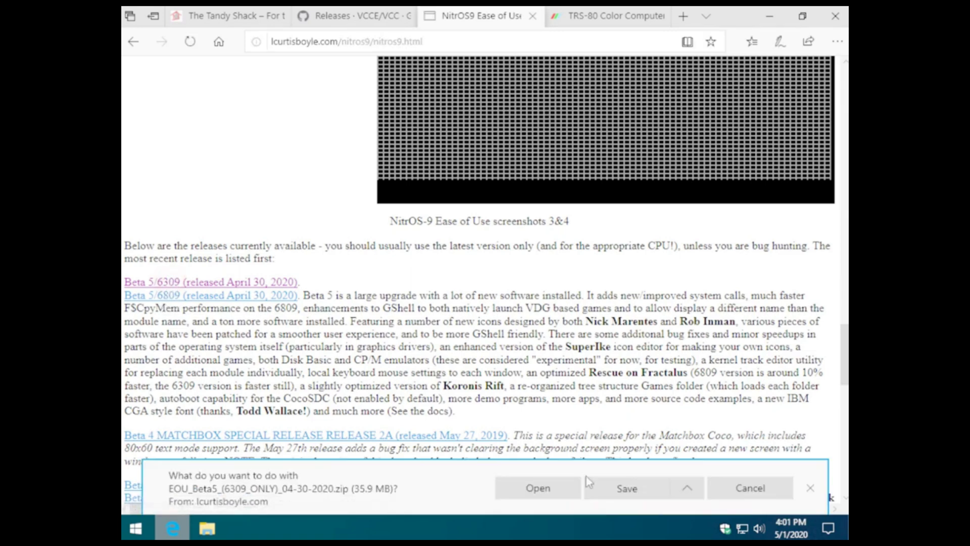
left_click(686, 488)
left_click(670, 467)
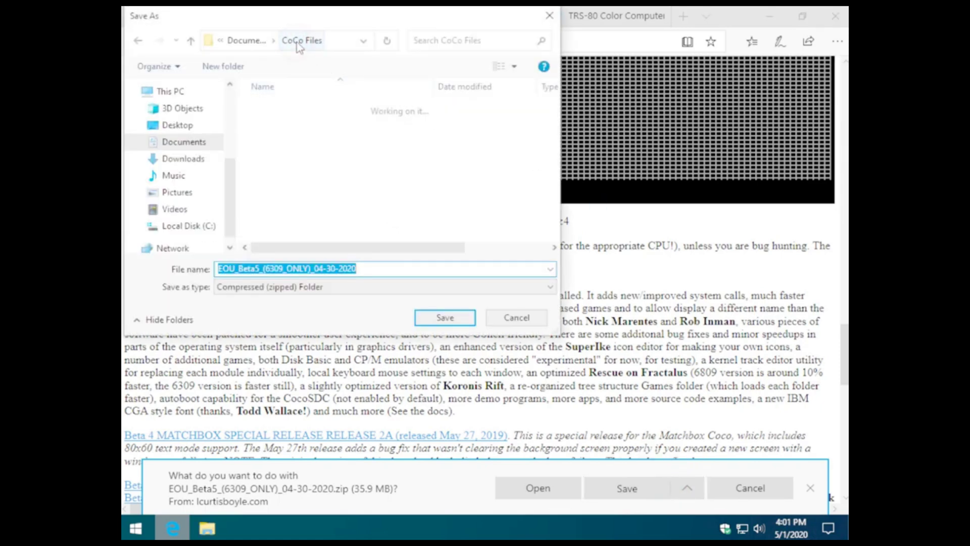
left_click(444, 318)
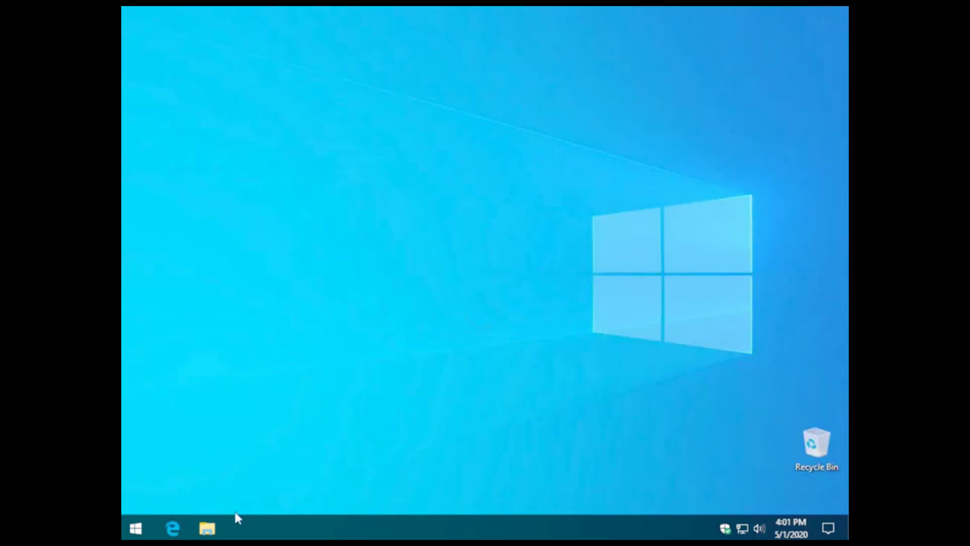
Step: Switch to File Explorer, launch the VCC installer from Documents > CoCo Files, and expand the details of the SmartScreen warning
left_click(207, 528)
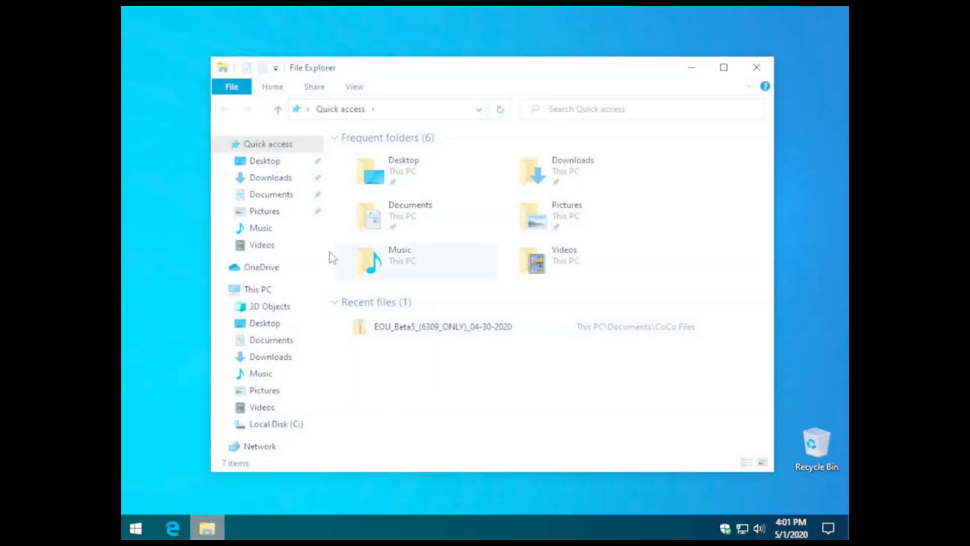
left_click(257, 197)
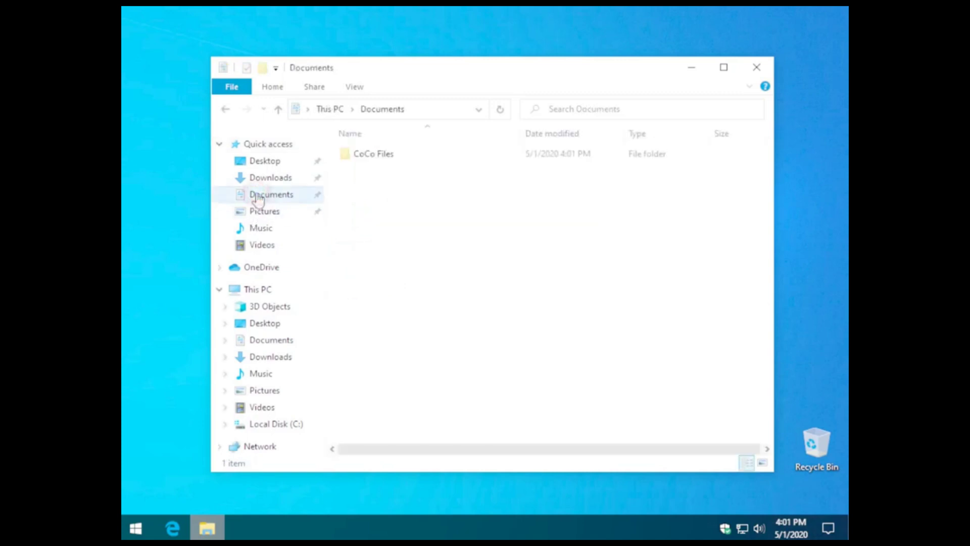
double_click(374, 154)
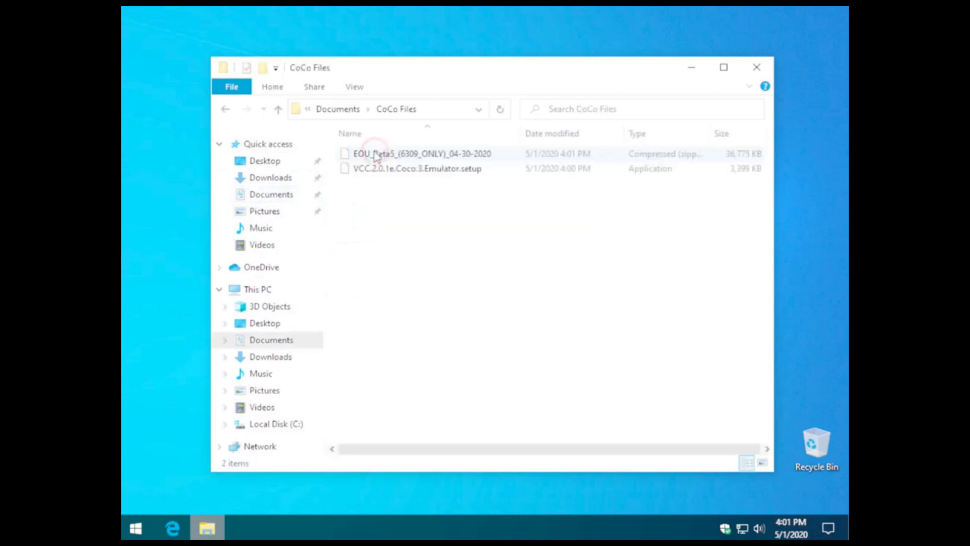
double_click(396, 171)
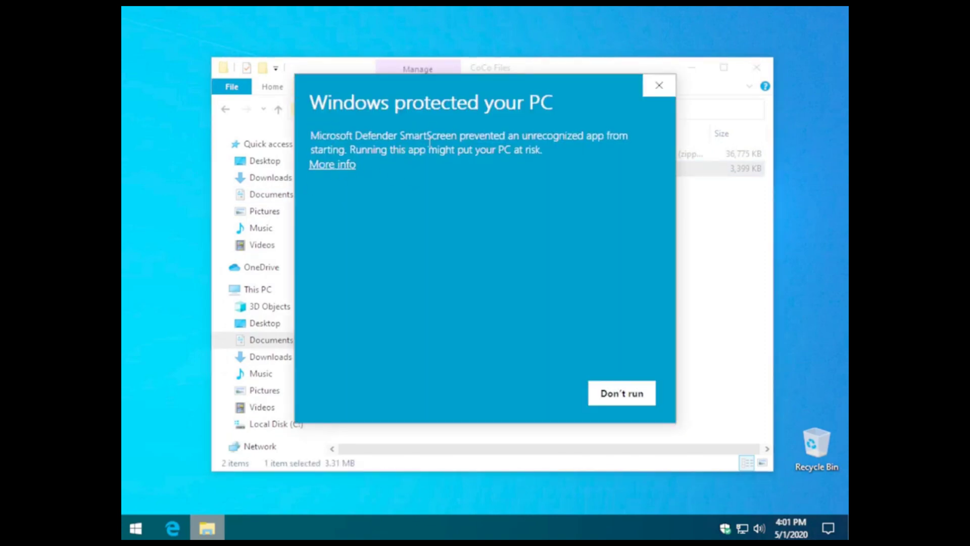
left_click(335, 165)
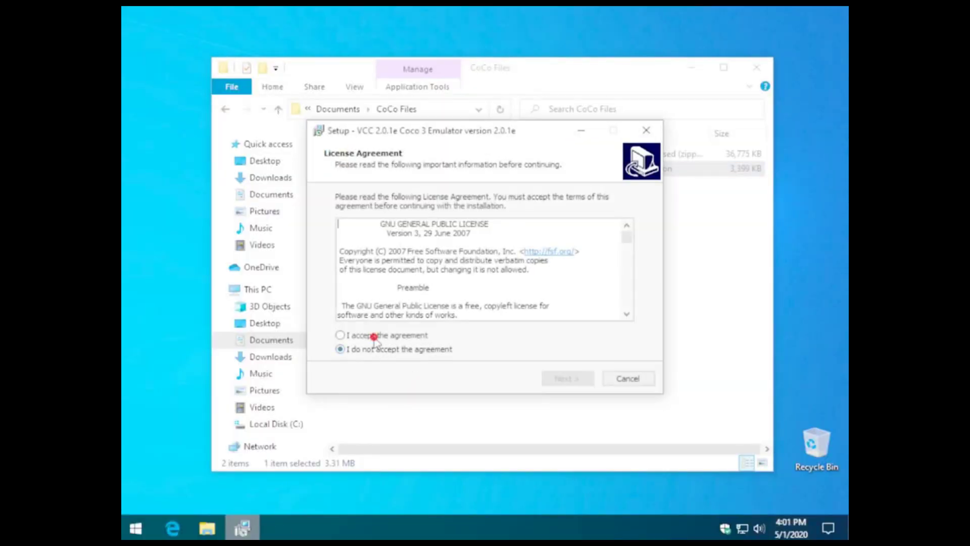
Step: Accept the VCC setup's license agreement and proceed through its information page to the destination choice
left_click(374, 336)
left_click_drag(626, 242, 623, 310)
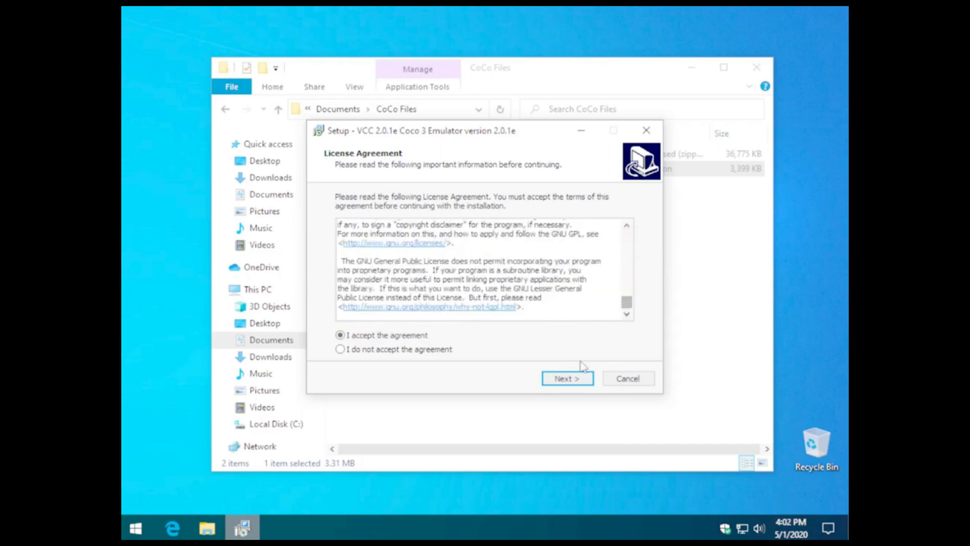
left_click(561, 379)
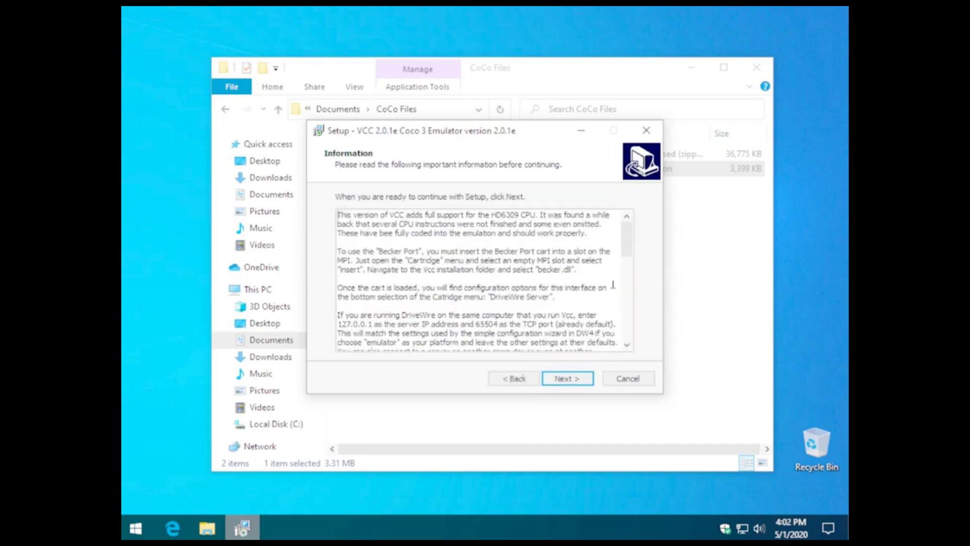
left_click_drag(626, 239, 628, 347)
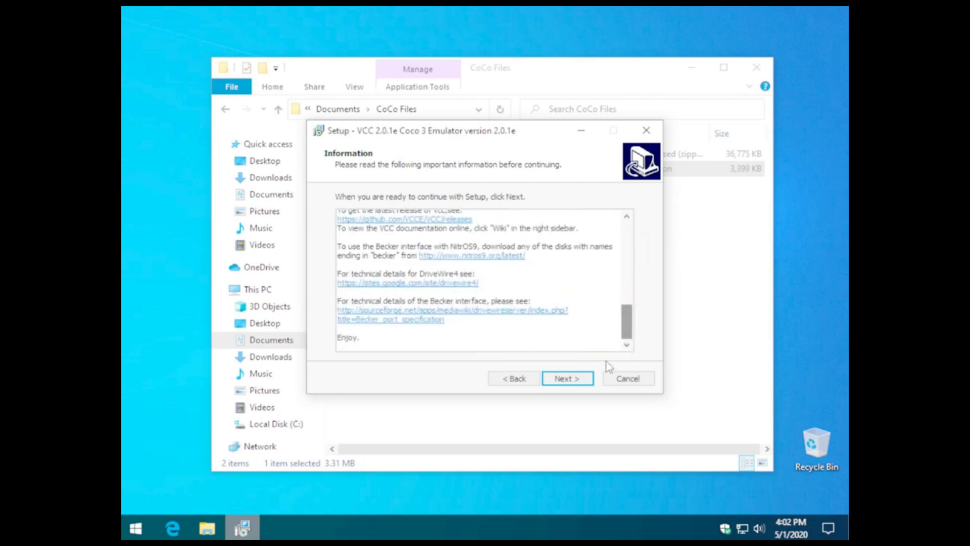
left_click(580, 378)
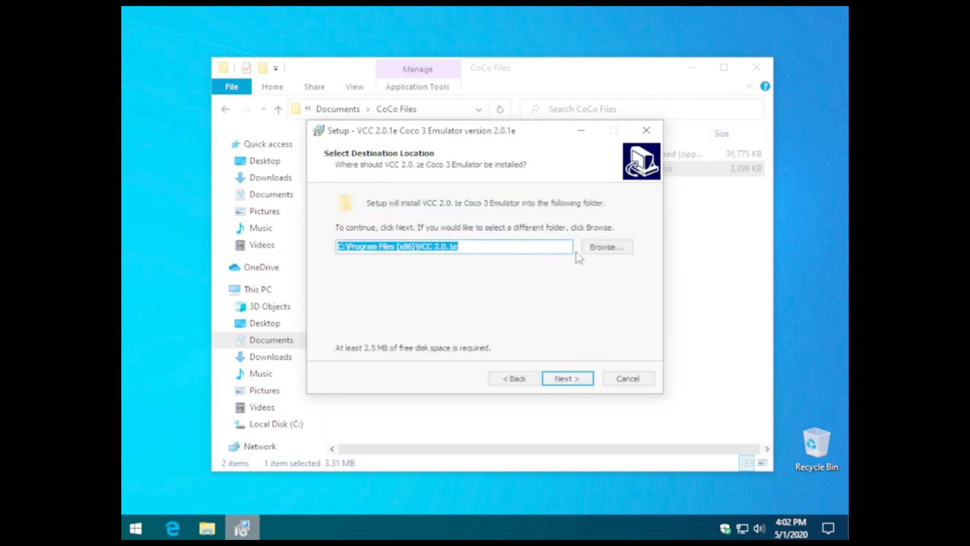
Step: Set the VCC installation folder to "VCC 2.0.1e OS-9" inside the user's Documents\CoCo Files folder and continue
left_click(597, 252)
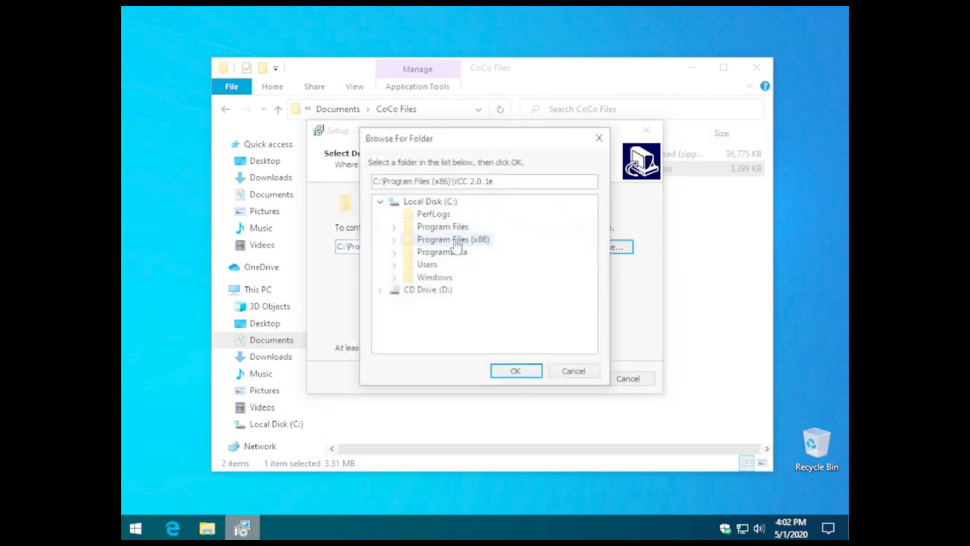
double_click(423, 265)
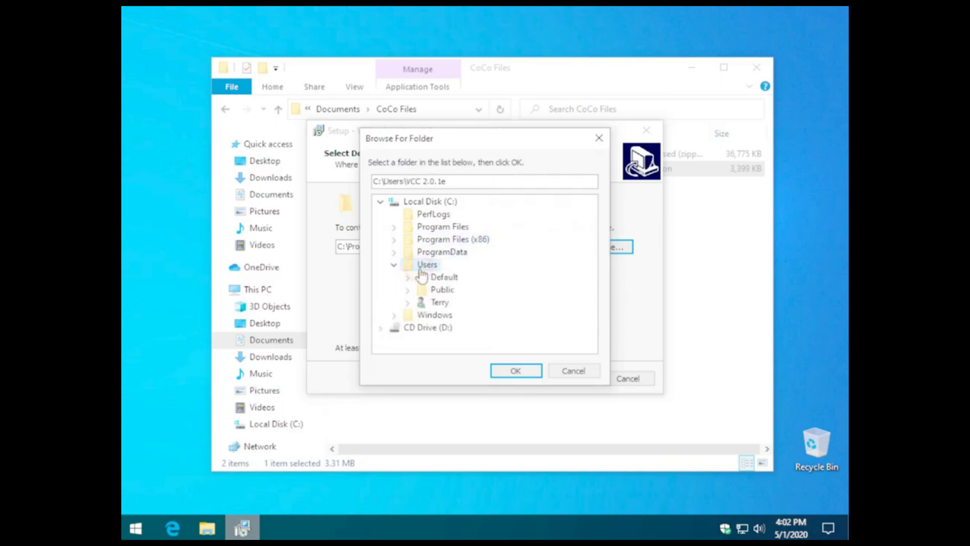
double_click(439, 302)
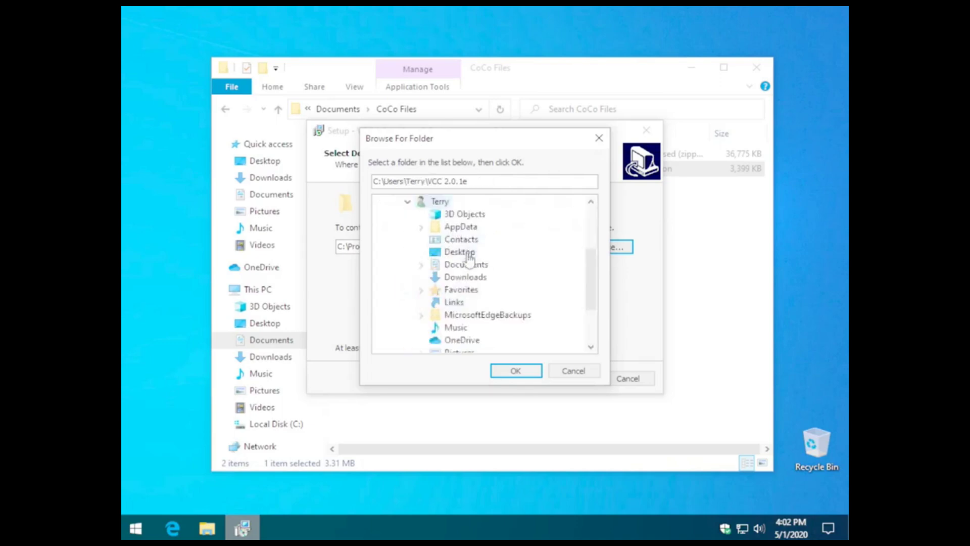
double_click(467, 265)
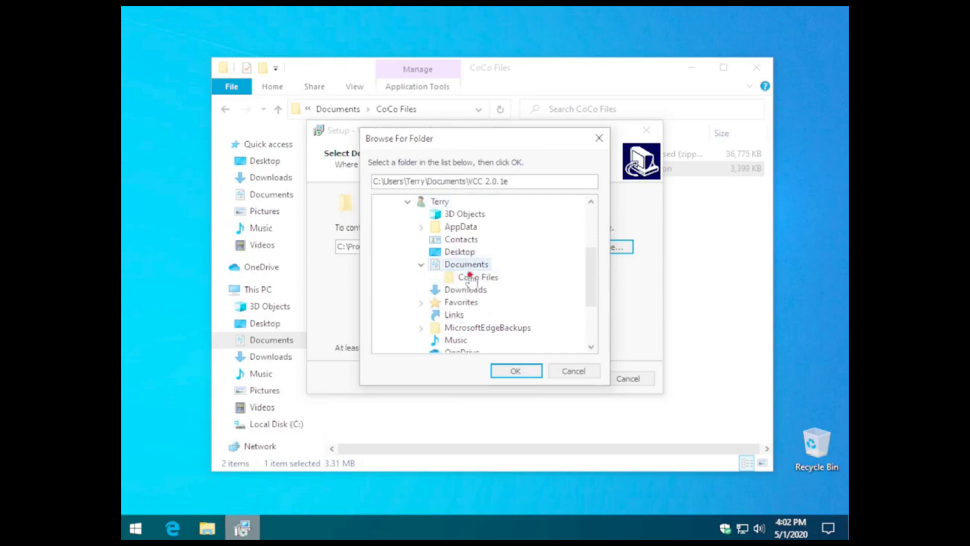
left_click(473, 278)
left_click(505, 372)
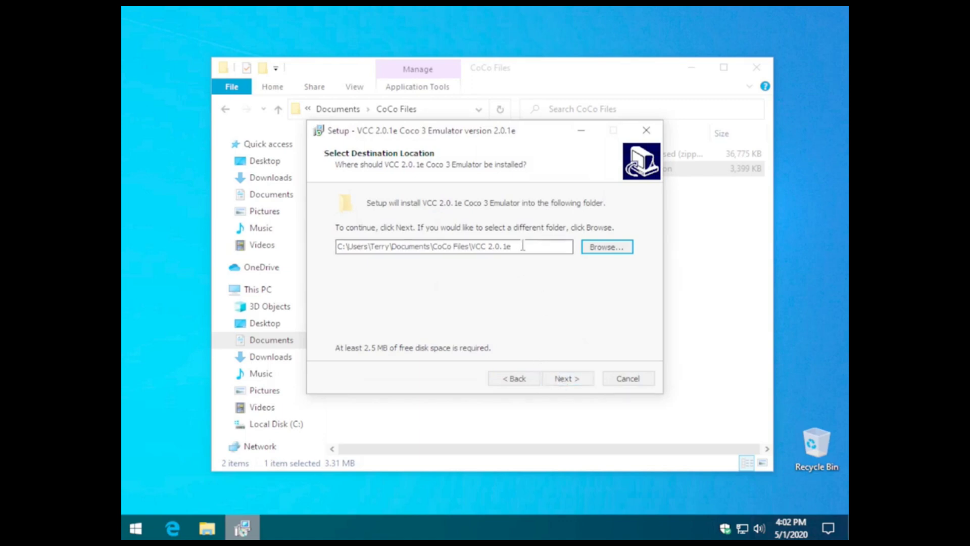
left_click(554, 248)
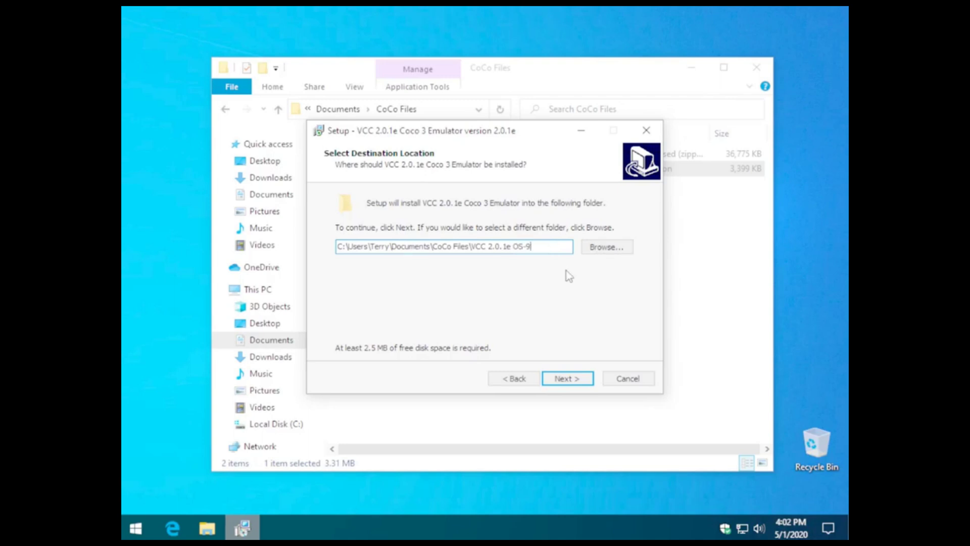
left_click(563, 379)
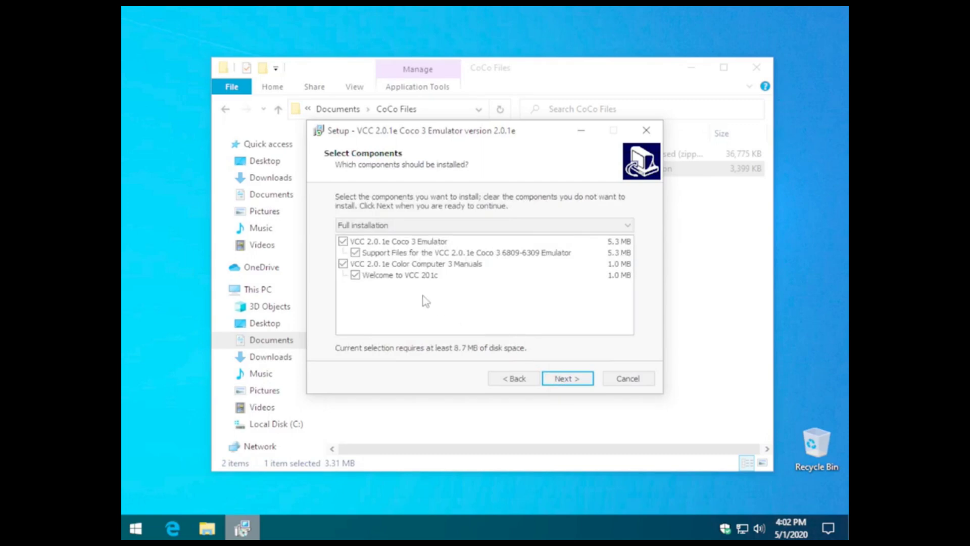
Step: Accept the full installation components and name the Start Menu folder "VCC 2.0.1e Coco 3 (OS-9)"
left_click(566, 384)
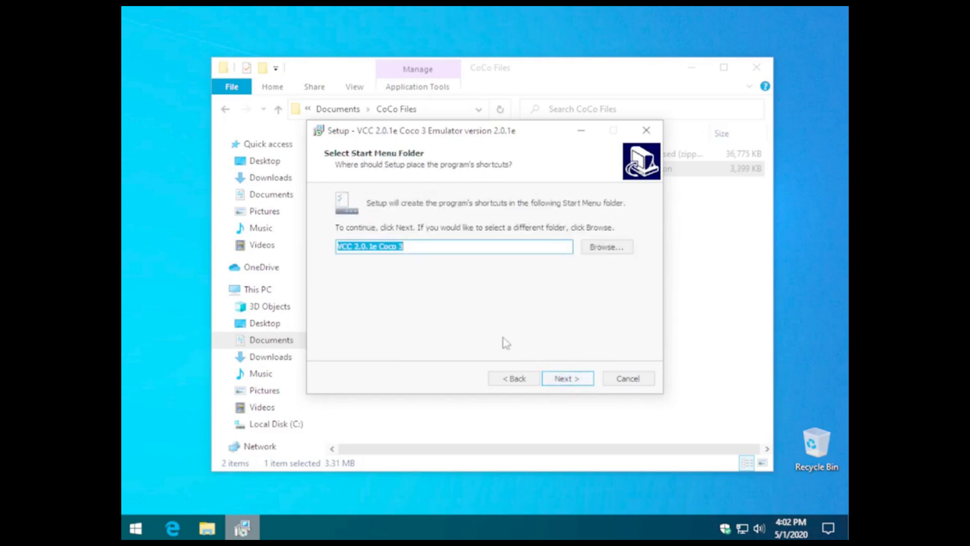
left_click(427, 246)
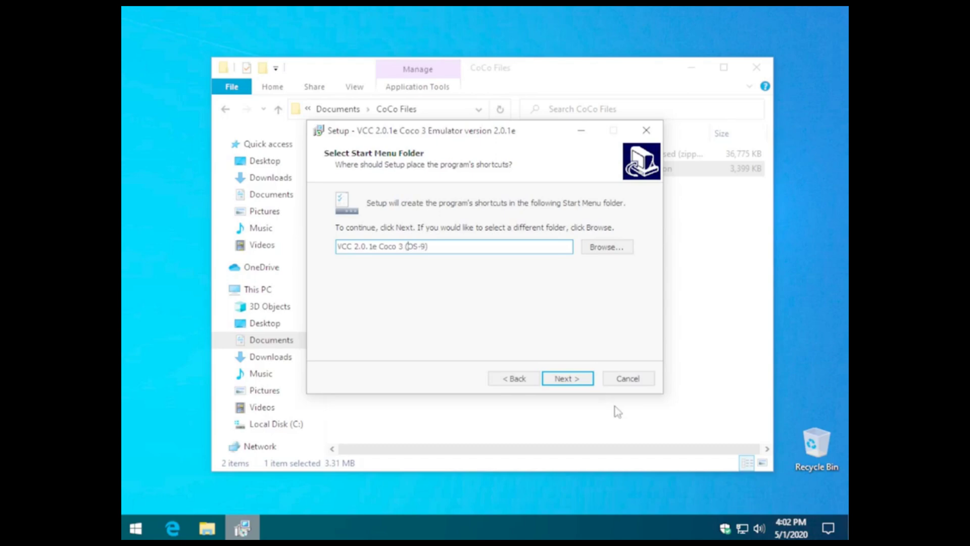
left_click(574, 379)
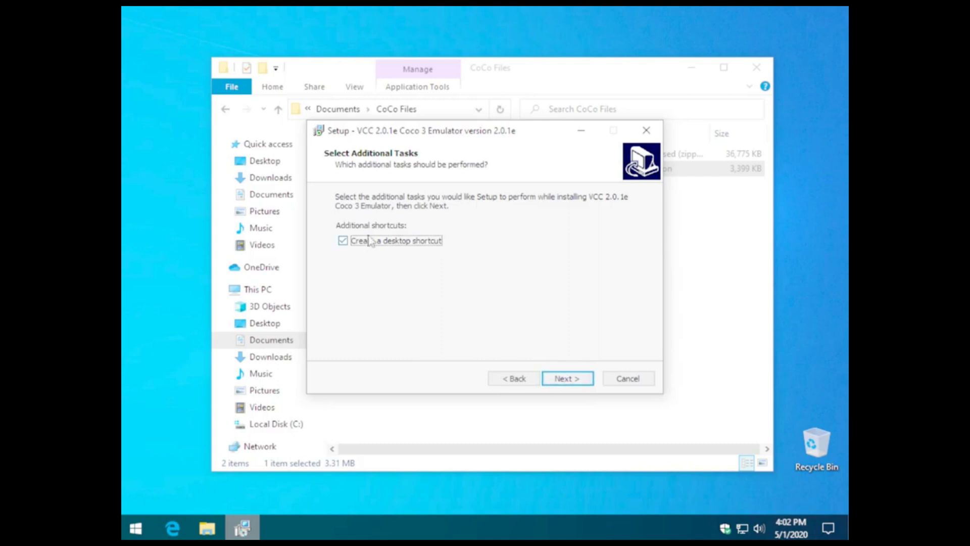
Step: Accept the desktop shortcut option, install VCC with the chosen settings, and finish the setup wizard
left_click(560, 378)
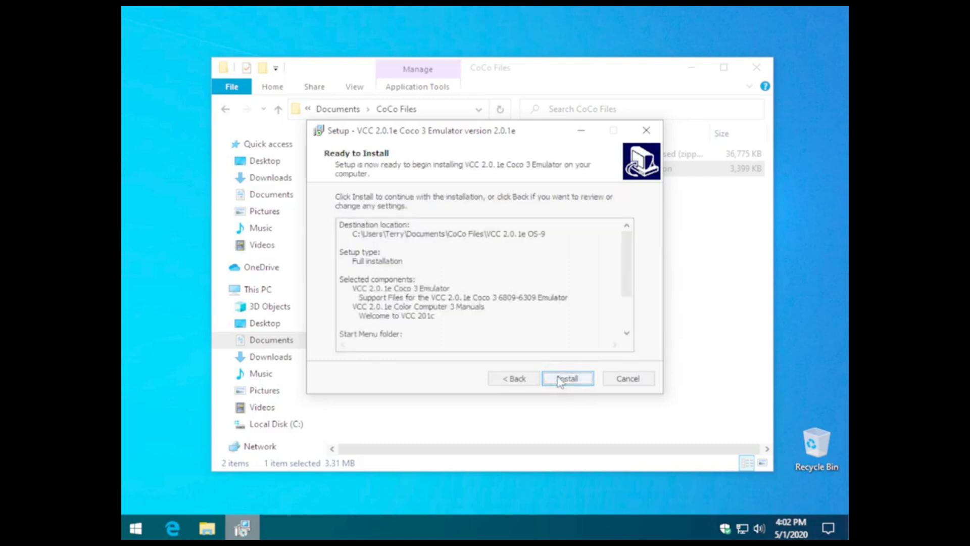
scroll(625, 284, "down", 2)
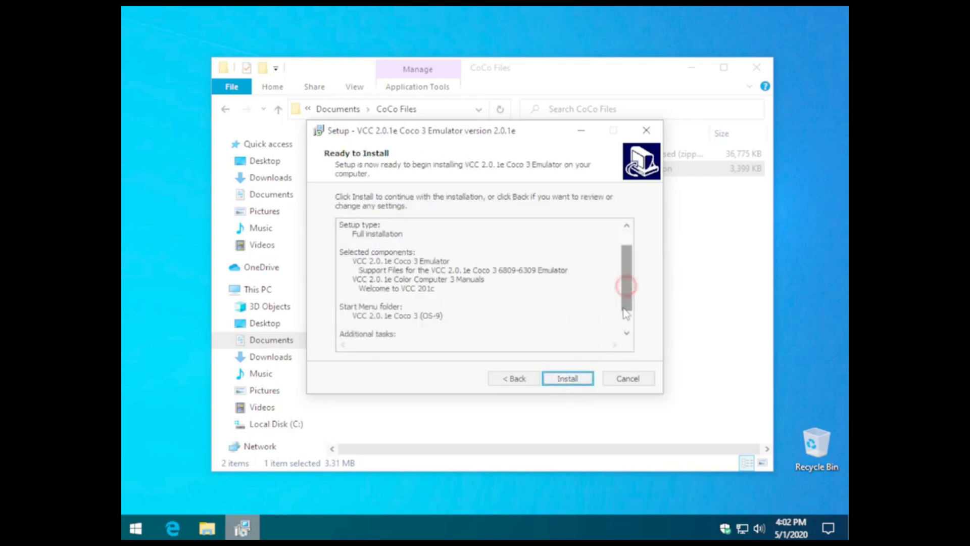
left_click(569, 378)
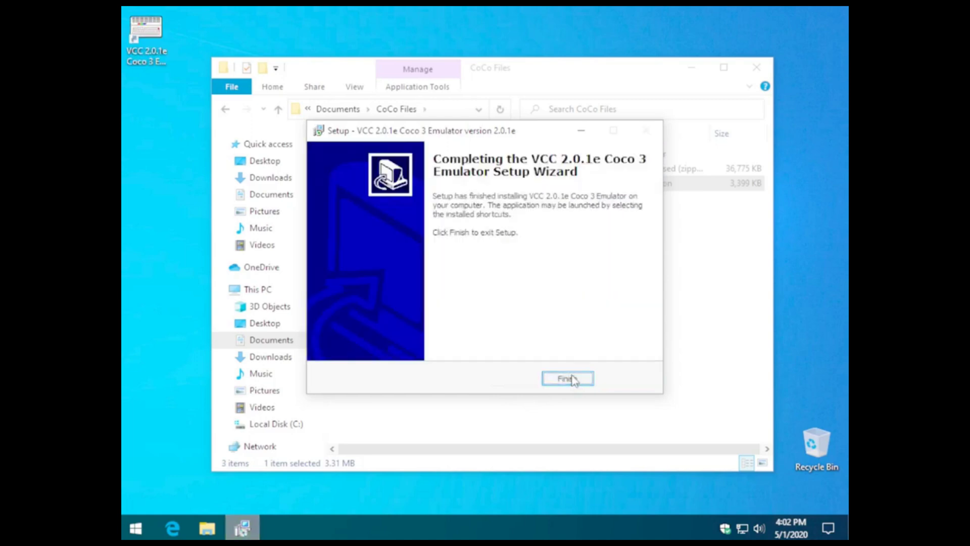
left_click(572, 379)
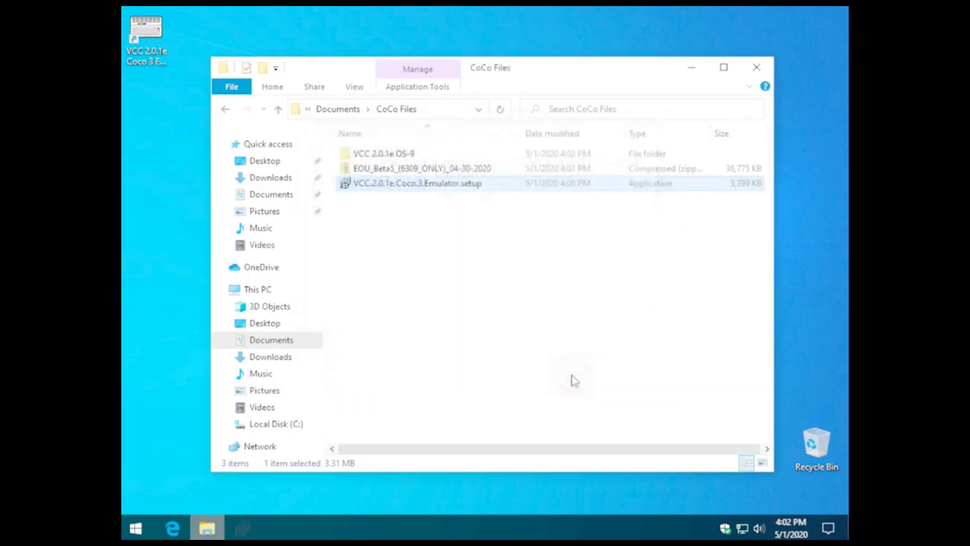
Step: Extract the EOU_Beta5_(6309_ONLY)_04-30-2020 archive into a folder of the same name in CoCo Files
right_click(370, 168)
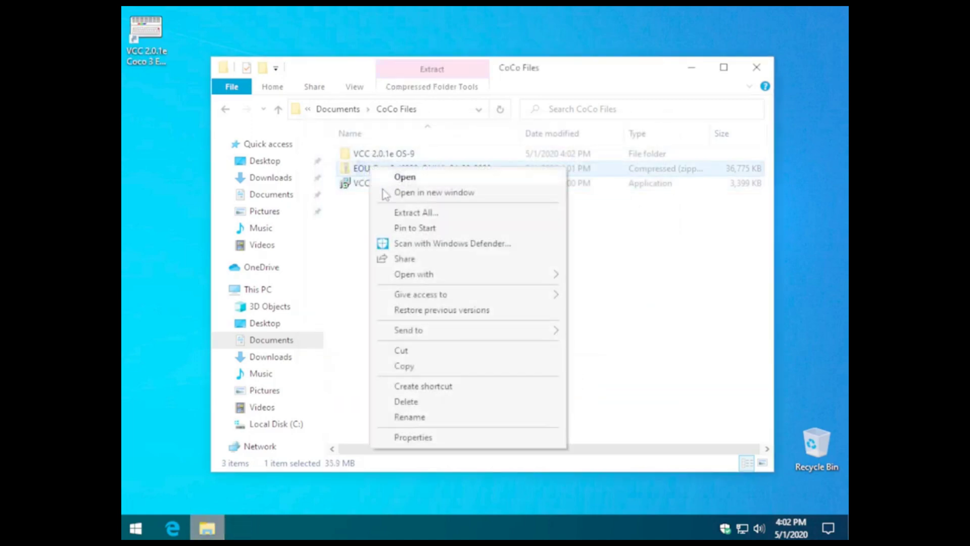
left_click(402, 214)
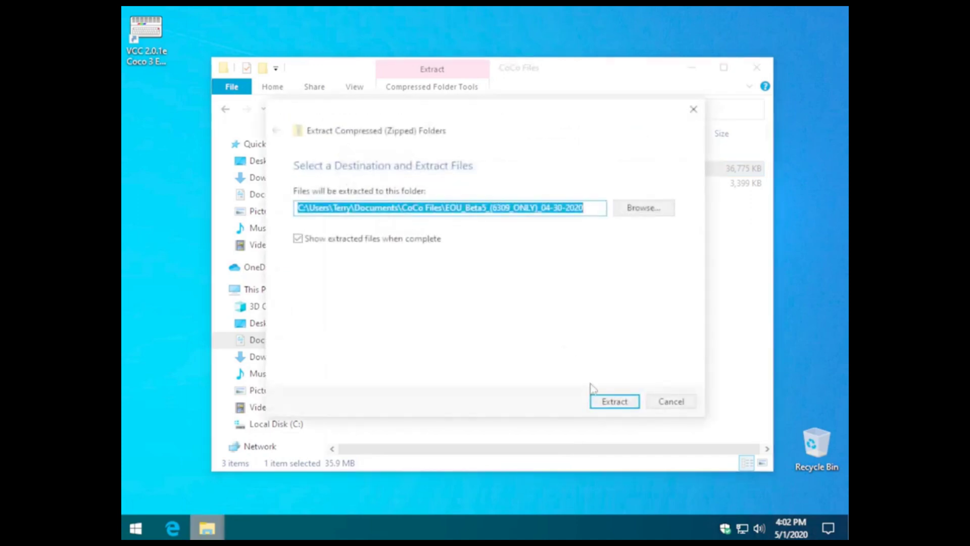
left_click(602, 403)
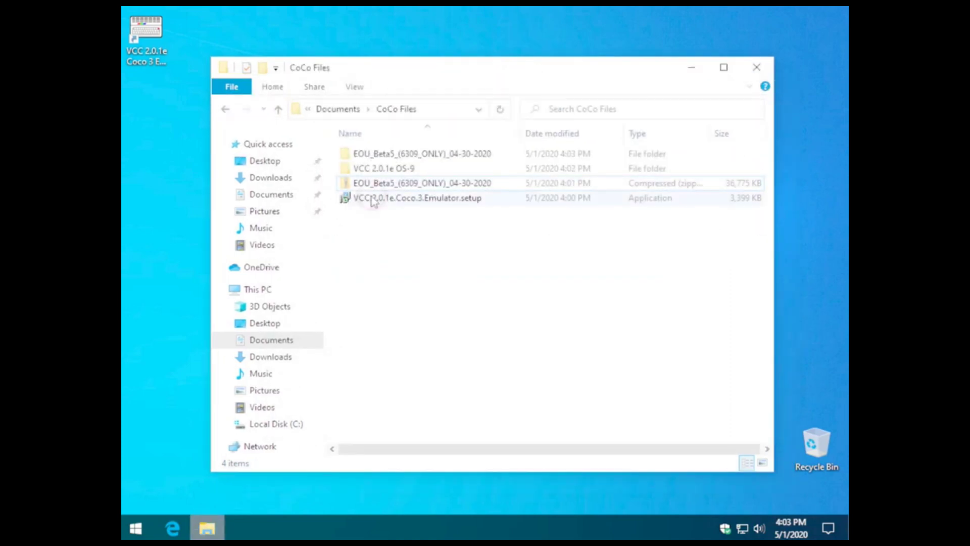
Step: Delete the EOU_Beta5 zip archive and the VCC setup application from the CoCo Files folder
left_click(368, 198)
left_click(379, 183, "ctrl")
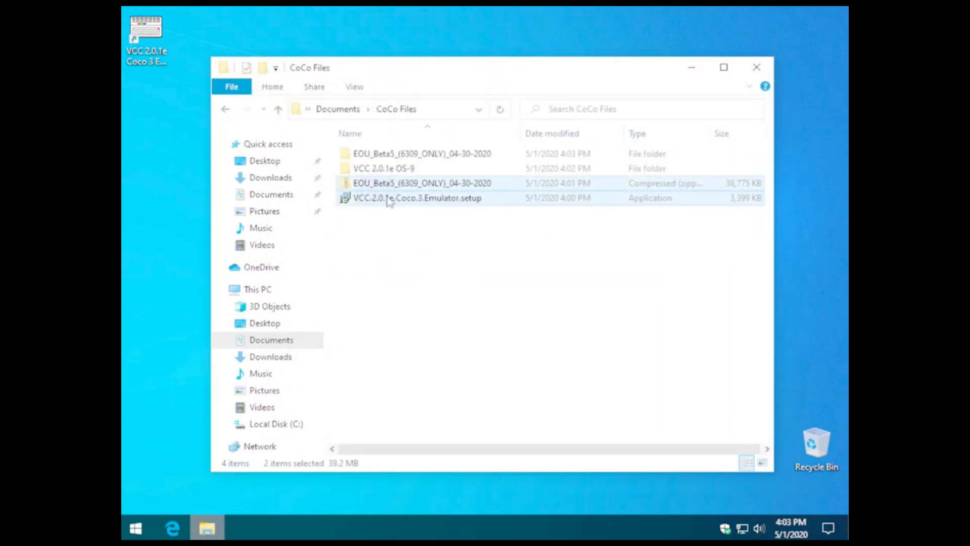
right_click(389, 201)
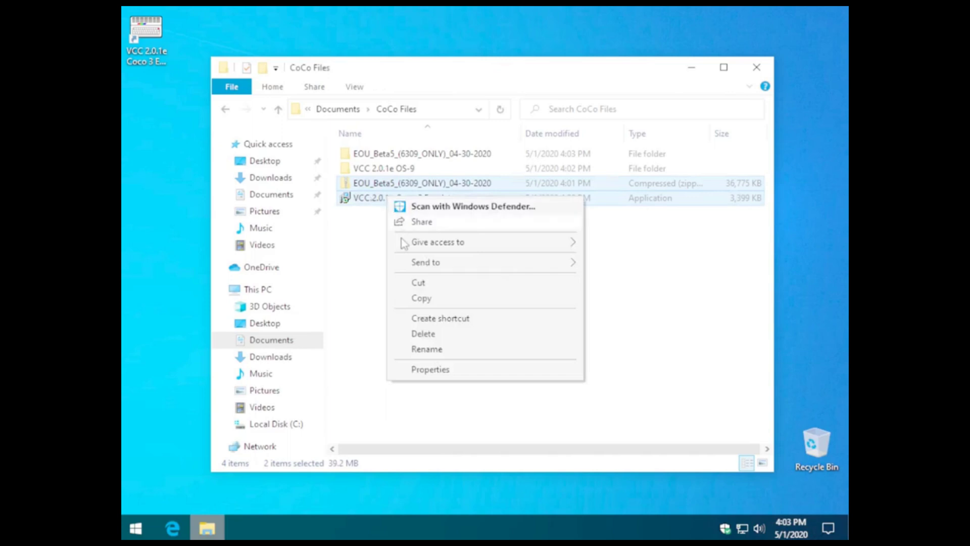
left_click(423, 335)
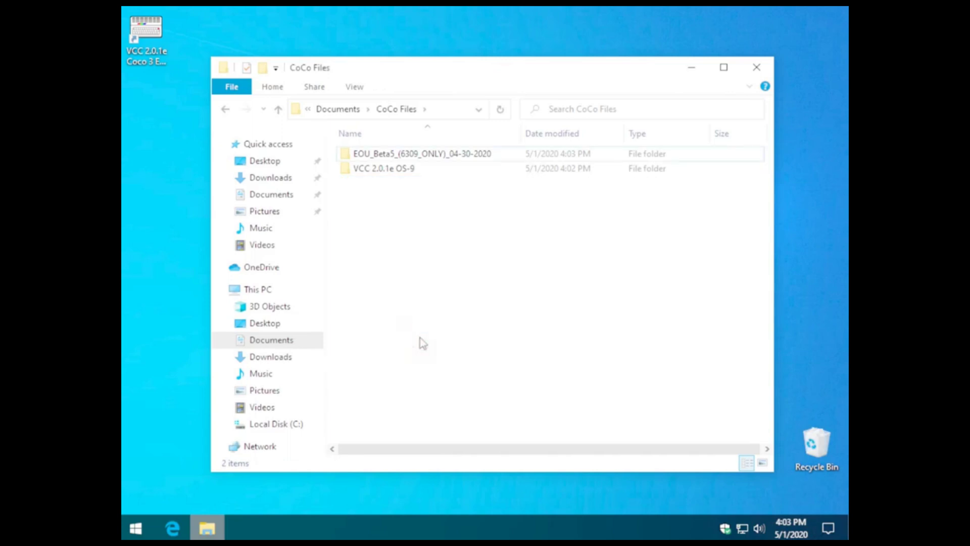
Step: Examine the contents of the extracted EOU_Beta5_(6309_ONLY)_04-30-2020 folder and close File Explorer
double_click(391, 155)
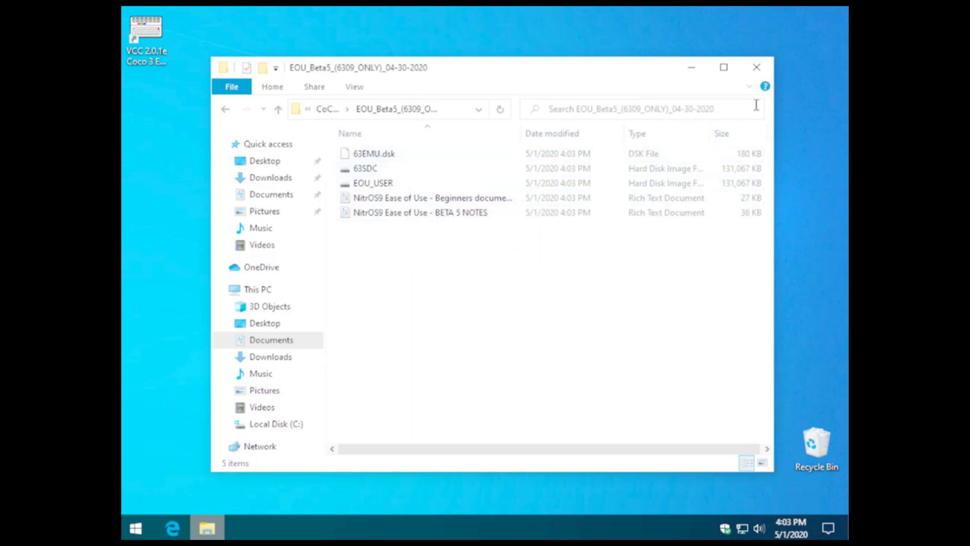
left_click(757, 68)
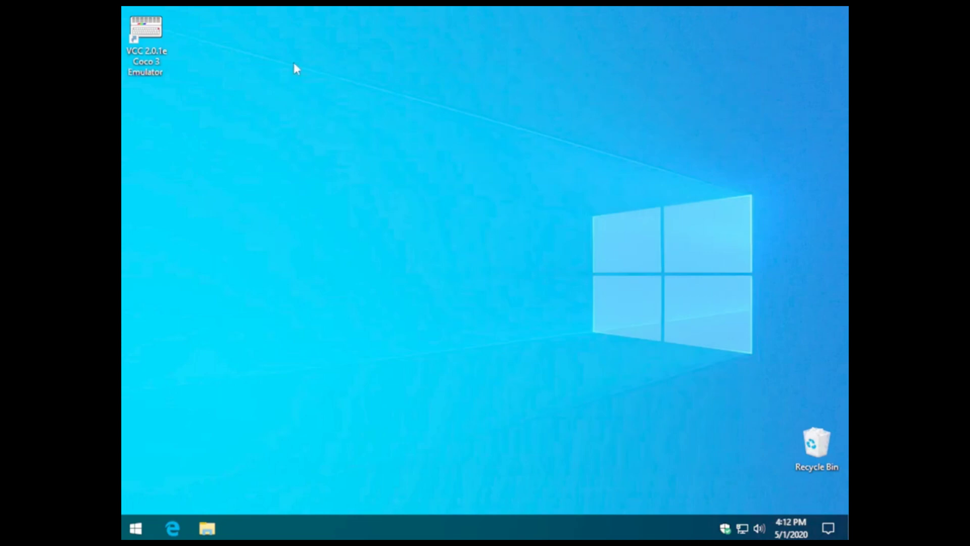
Step: Launch the VCC 2.0.1e Coco 3 Emulator from the desktop and open its configuration options
double_click(140, 31)
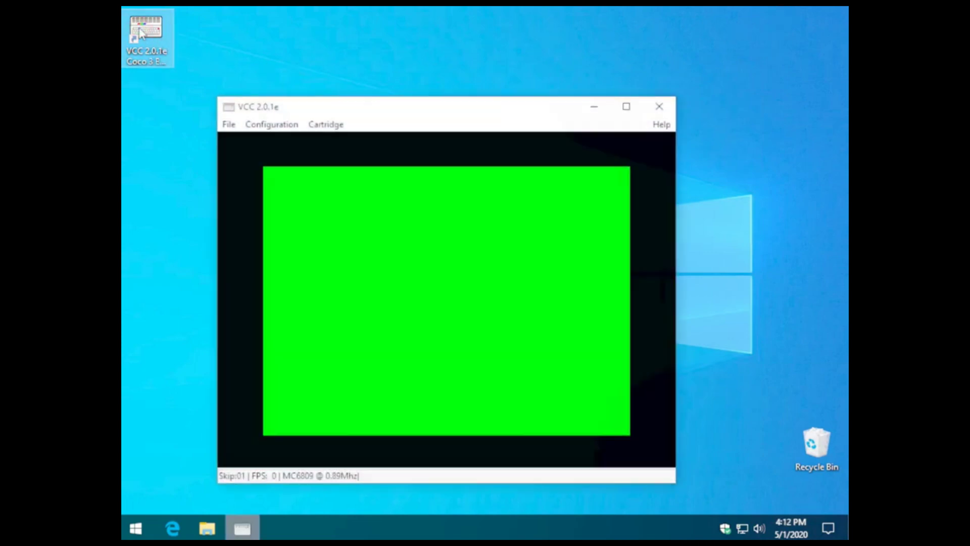
left_click(261, 126)
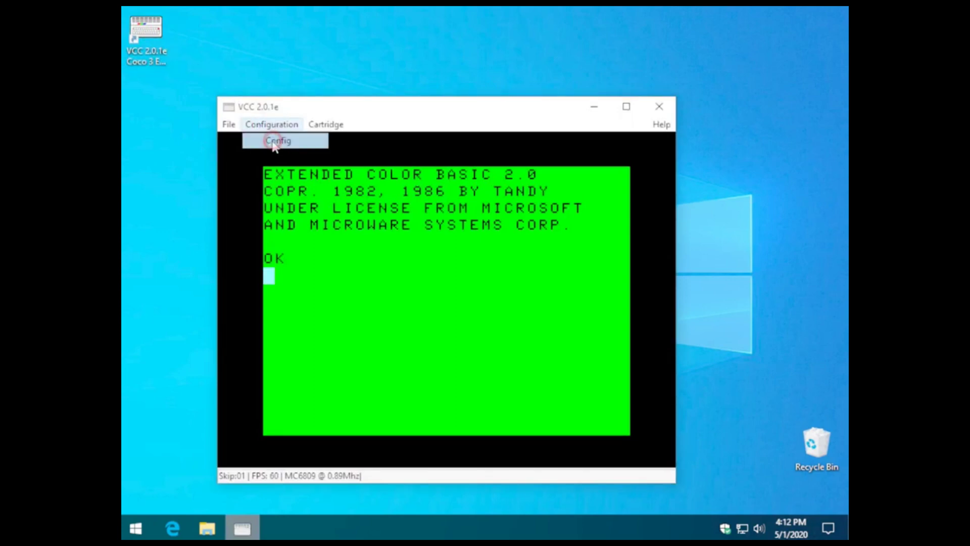
left_click(275, 140)
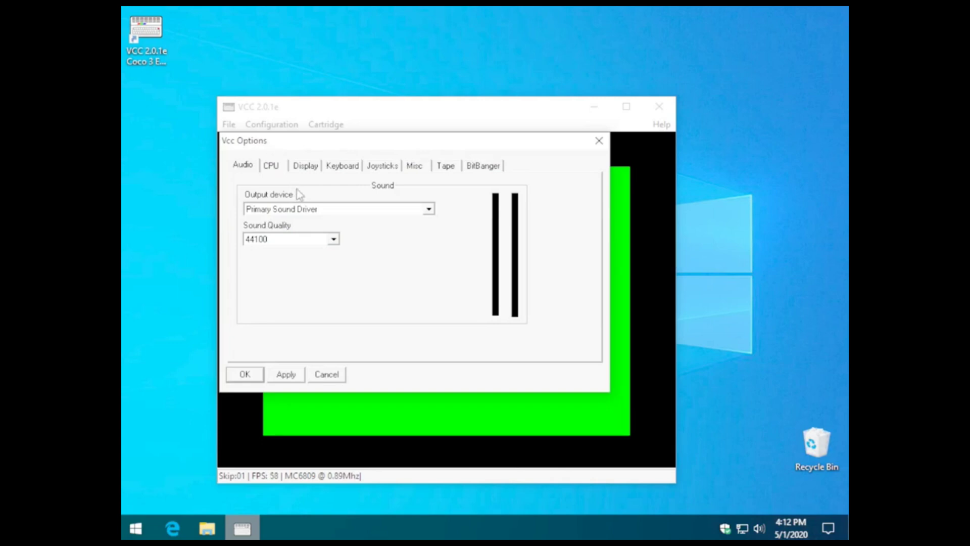
Step: Set the emulator's memory size to 8192 K and its CPU to Hitachi HD6309
left_click(270, 166)
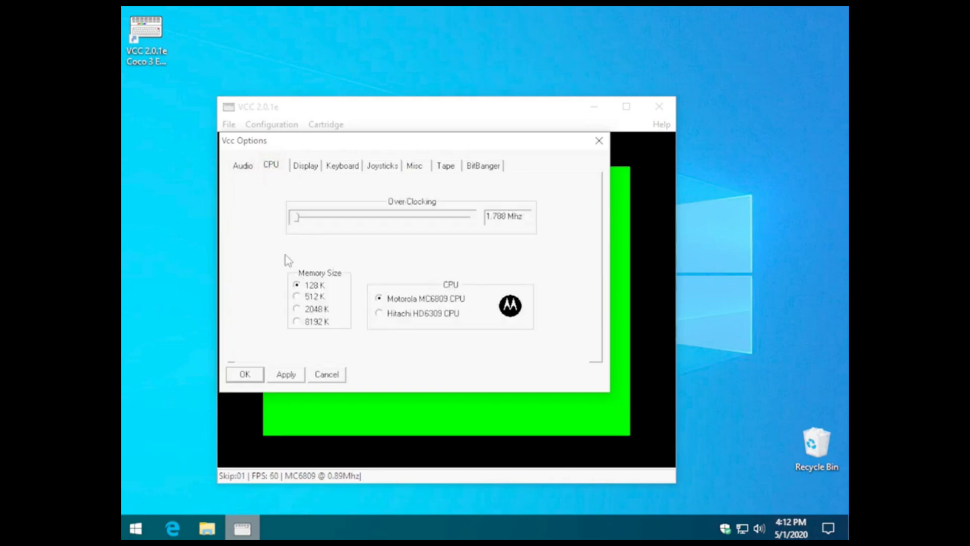
left_click(297, 311)
left_click(298, 322)
key("Up")
key("Up")
left_click(311, 321)
left_click(378, 314)
Step: Set the keyboard mapping to Natural (OS-9), apply the changes, and close the VCC options
left_click(305, 165)
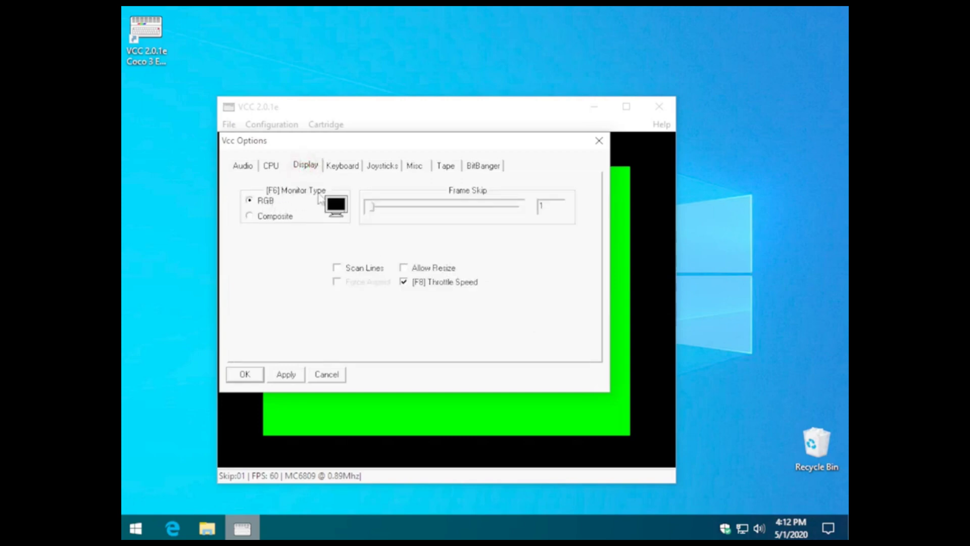
left_click(343, 165)
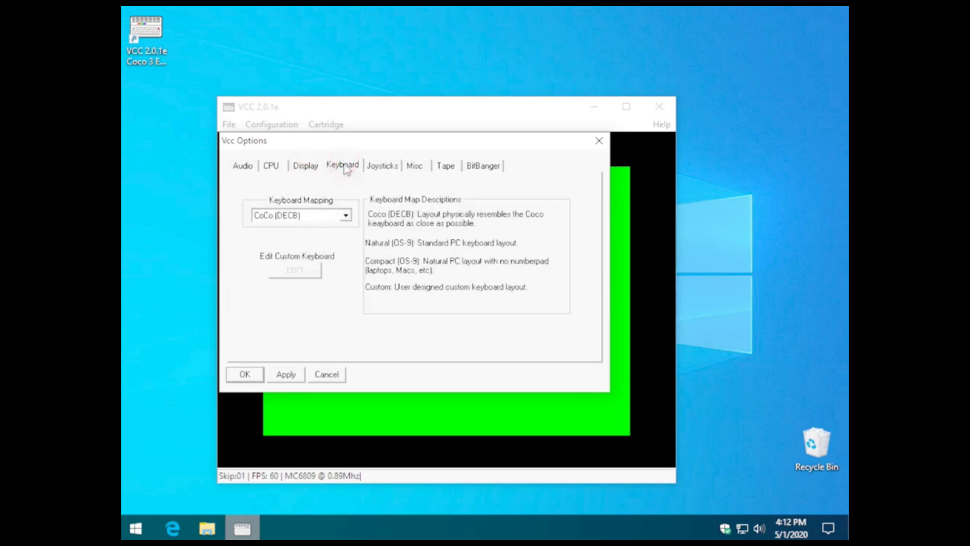
left_click(347, 216)
left_click(312, 237)
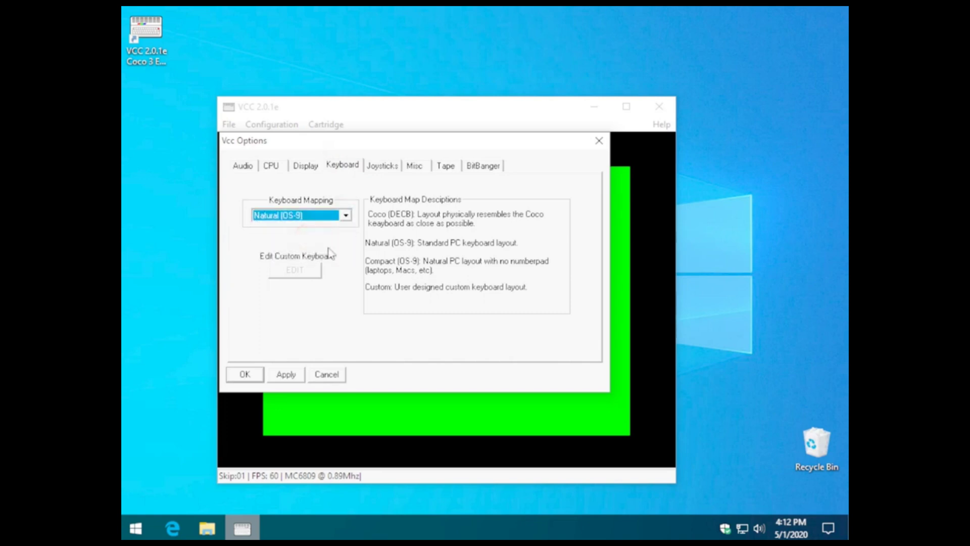
left_click(291, 378)
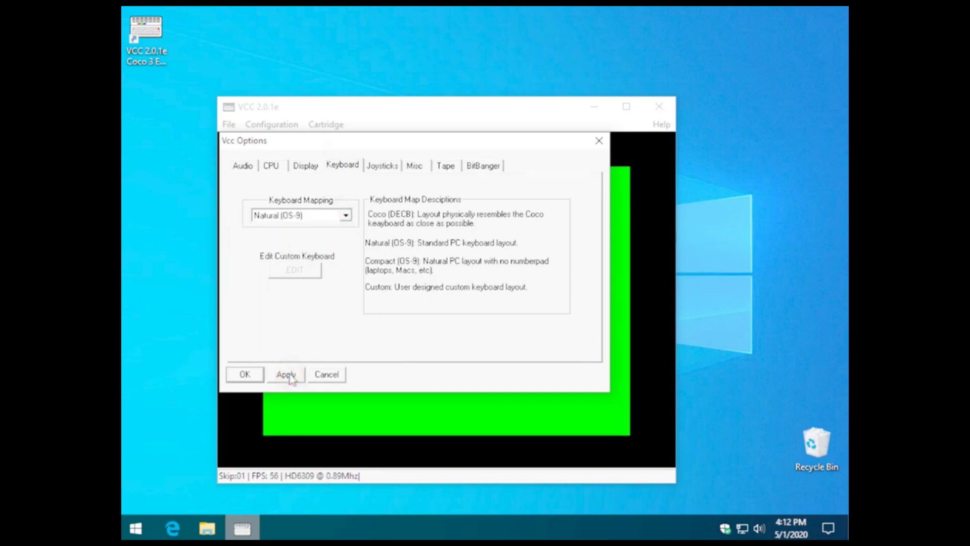
left_click(245, 375)
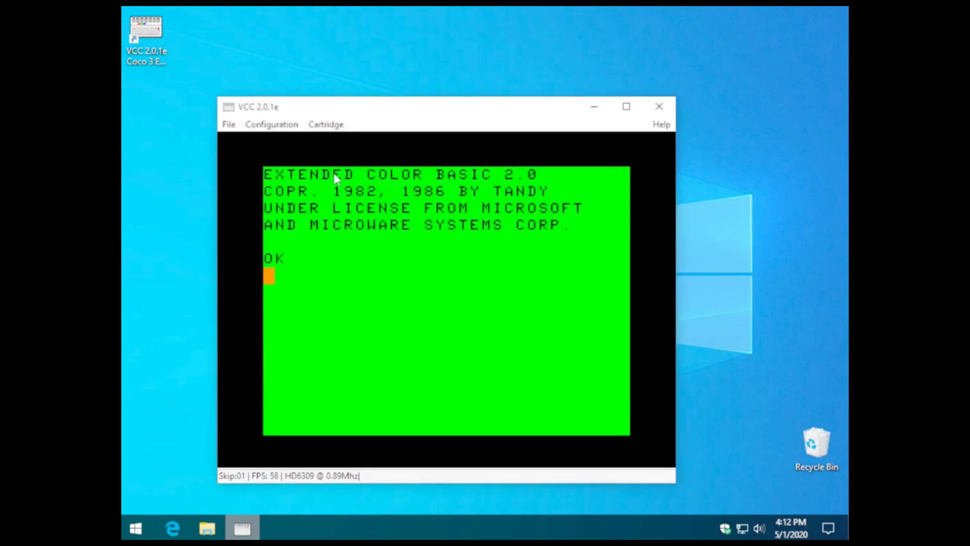
Step: Load mpi.dll from the VCC 2.0.1e OS-9 folder as the emulator's cartridge
left_click(326, 124)
mouse_move(335, 141)
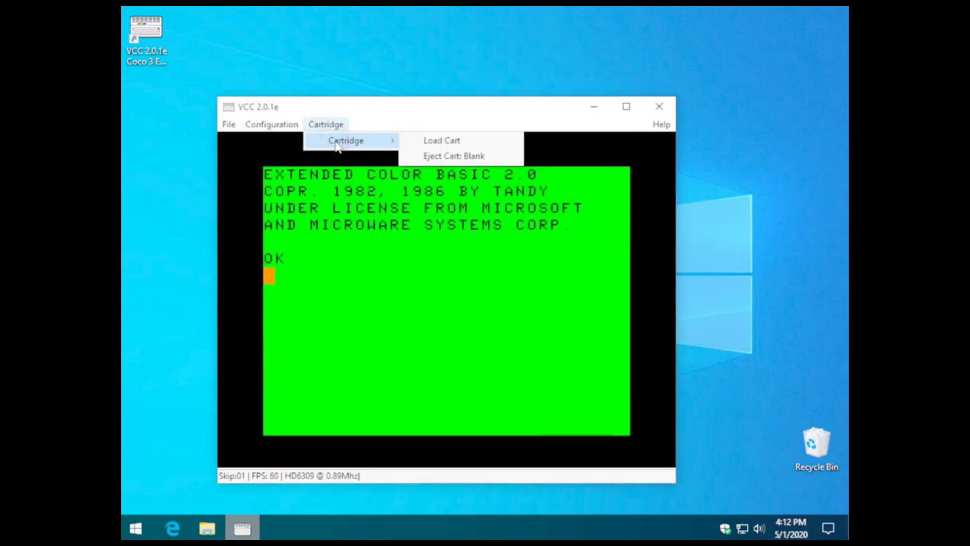
left_click(434, 141)
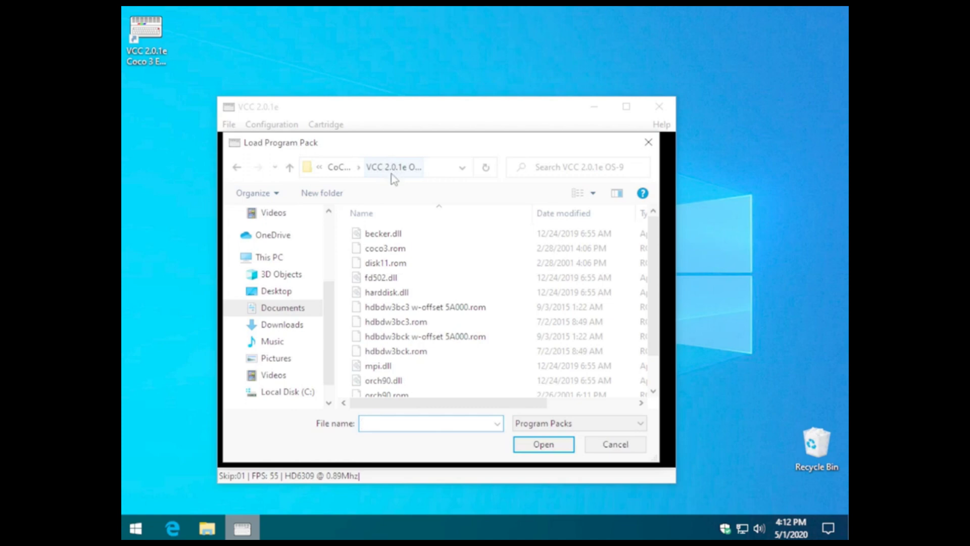
left_click(379, 365)
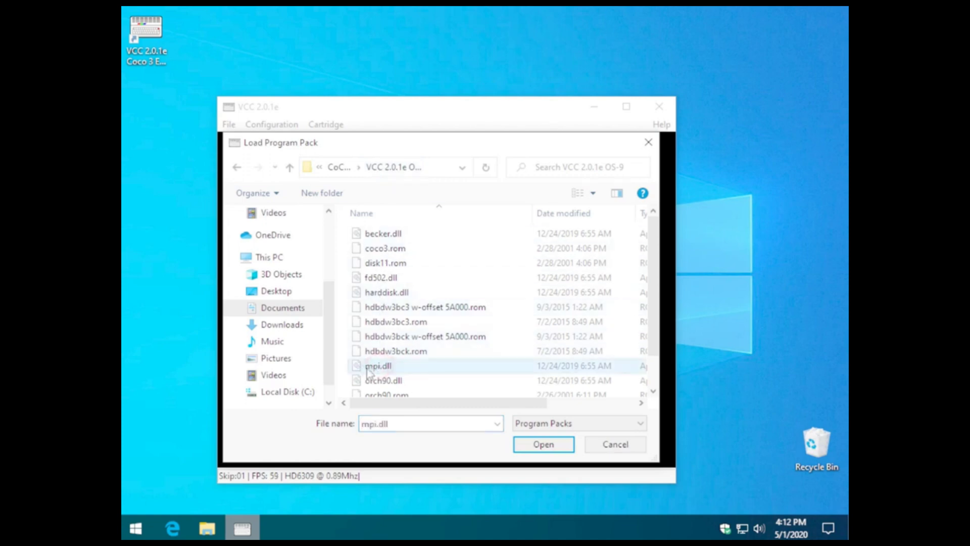
left_click(541, 445)
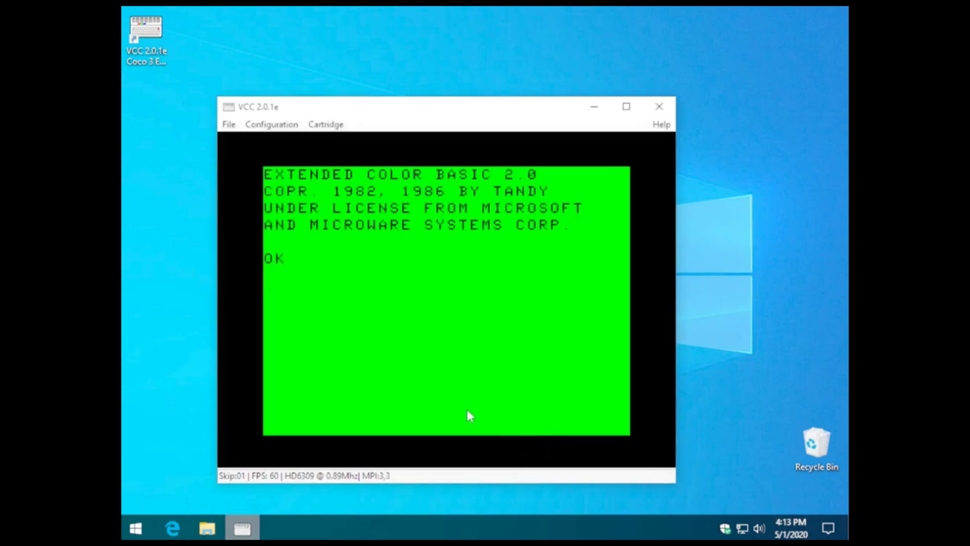
Step: Set the Multi-Pak Interface's slot selection to 4 and accept the configuration
left_click(324, 126)
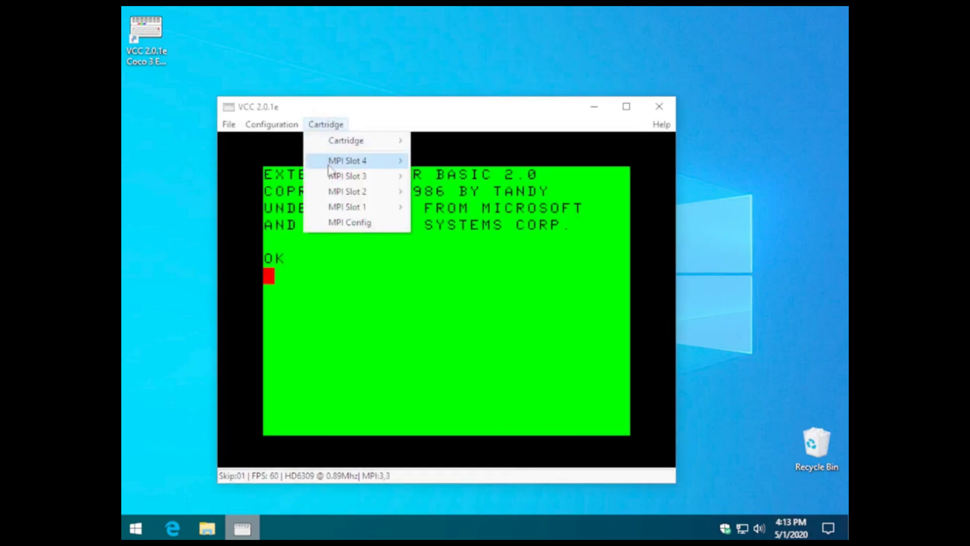
left_click(338, 224)
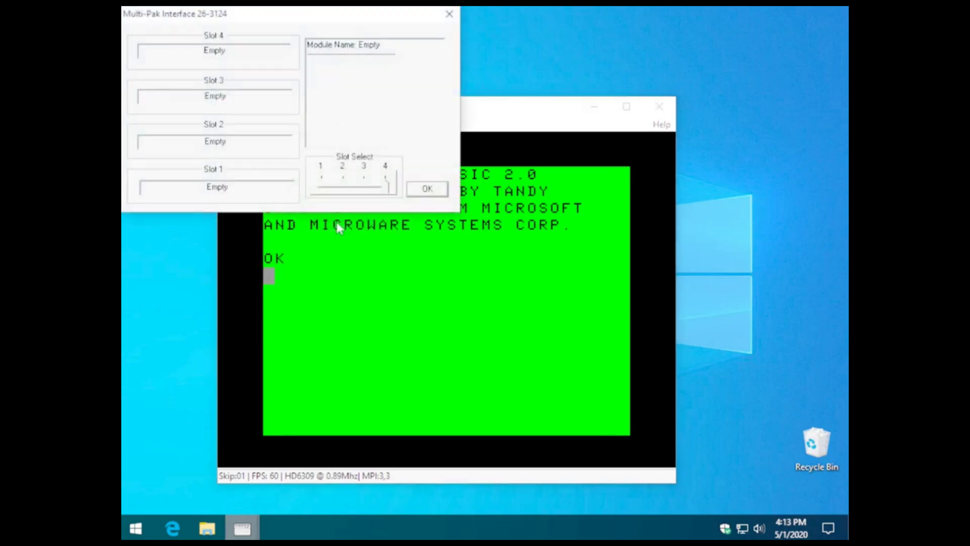
left_click_drag(367, 198, 393, 194)
left_click(433, 190)
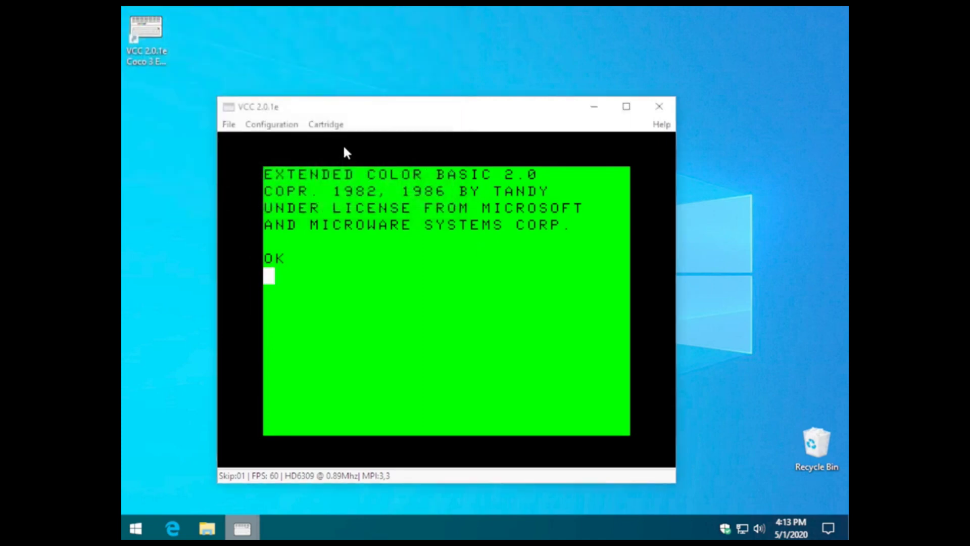
Step: Insert the fd502.dll floppy controller module from the VCC 2.0.1e OS-9 folder into MPI Slot 4
left_click(329, 124)
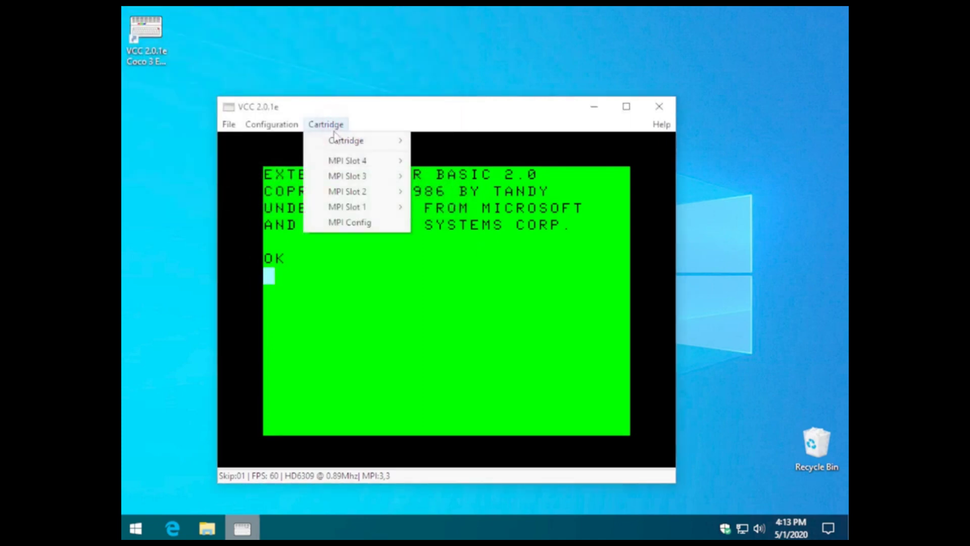
mouse_move(339, 143)
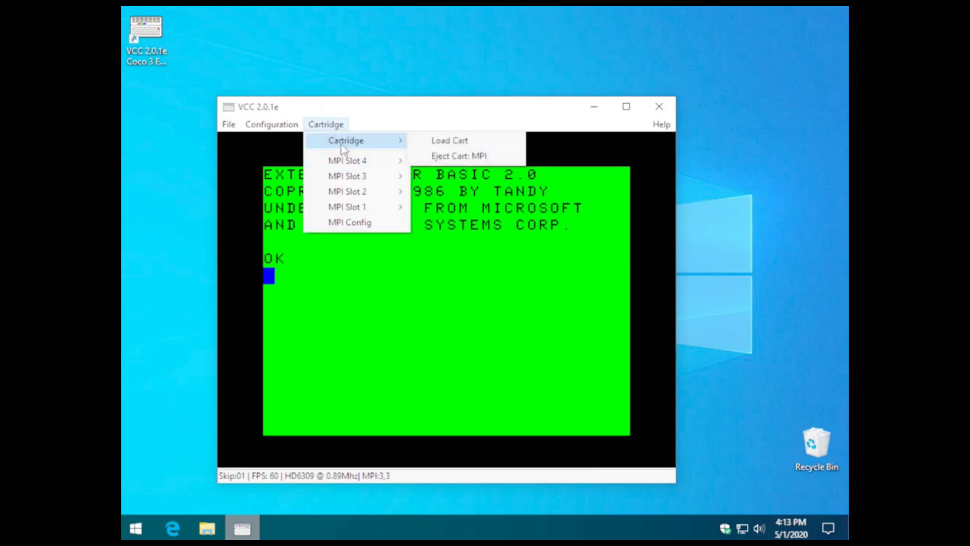
mouse_move(342, 160)
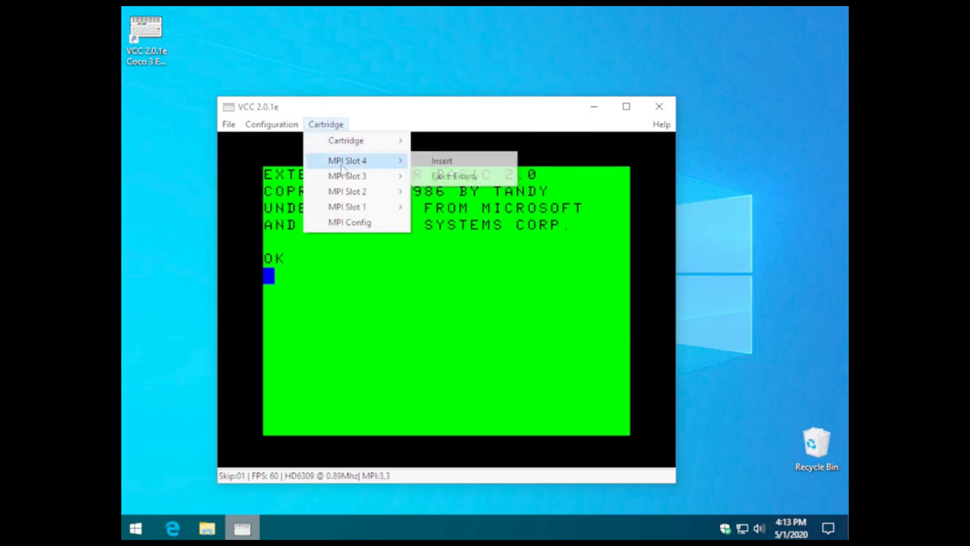
left_click(436, 163)
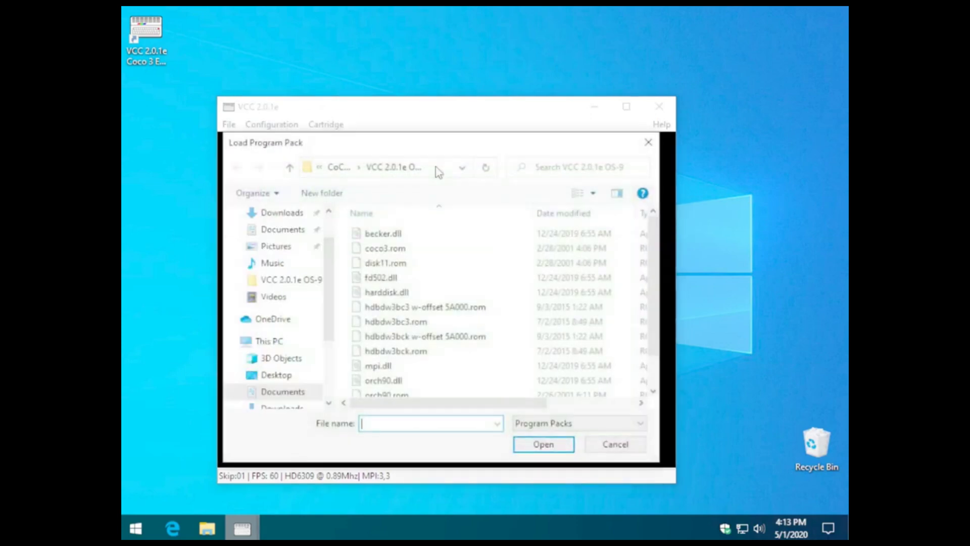
left_click(374, 278)
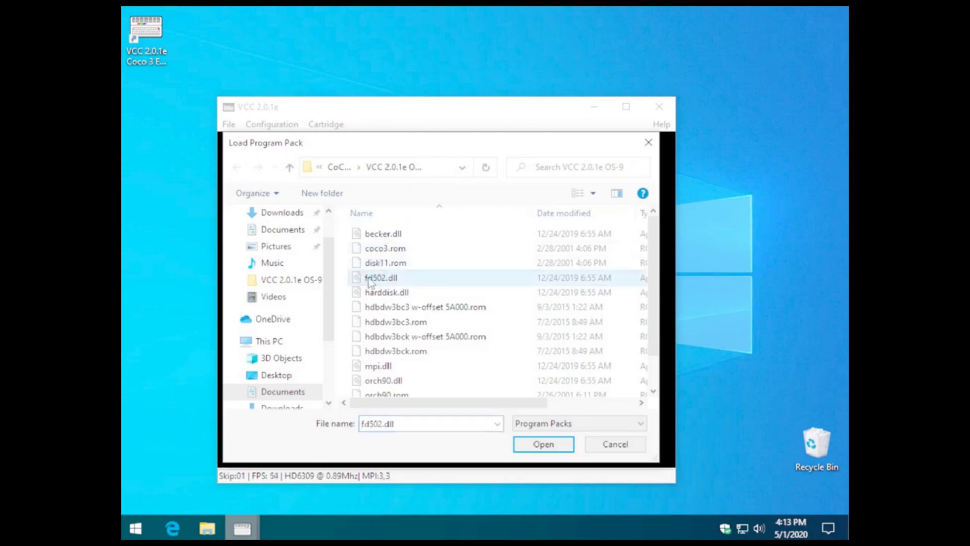
left_click(536, 445)
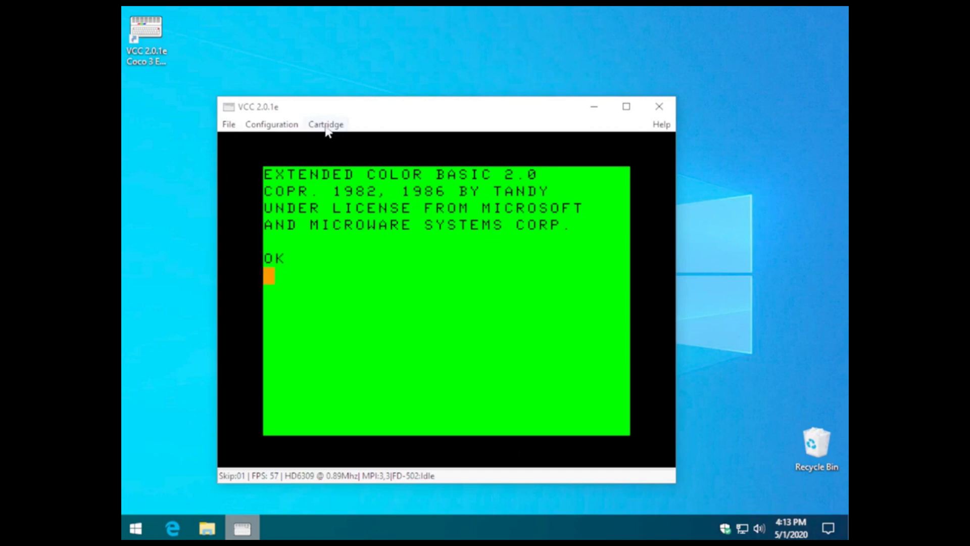
Step: Insert the harddisk.dll module from the VCC 2.0.1e OS-9 folder into MPI Slot 3
left_click(325, 125)
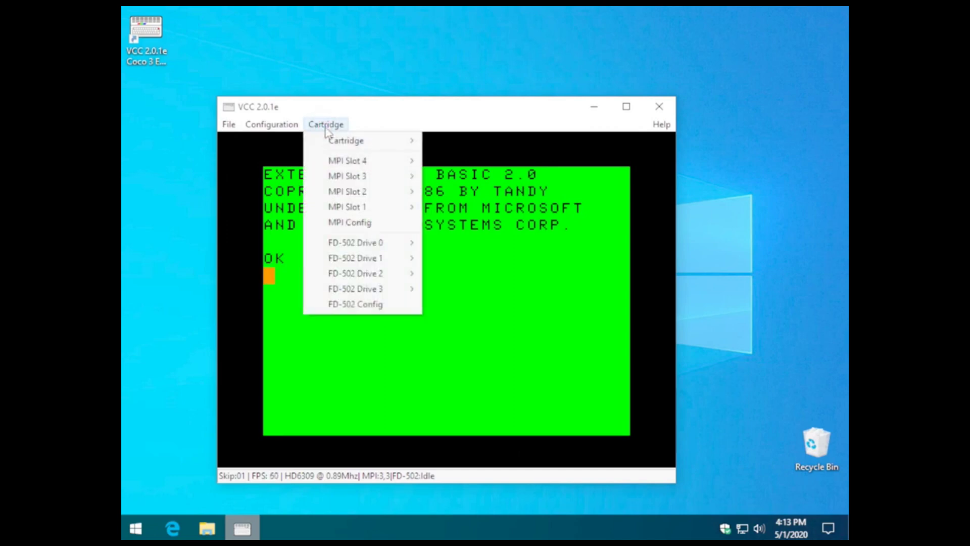
mouse_move(338, 178)
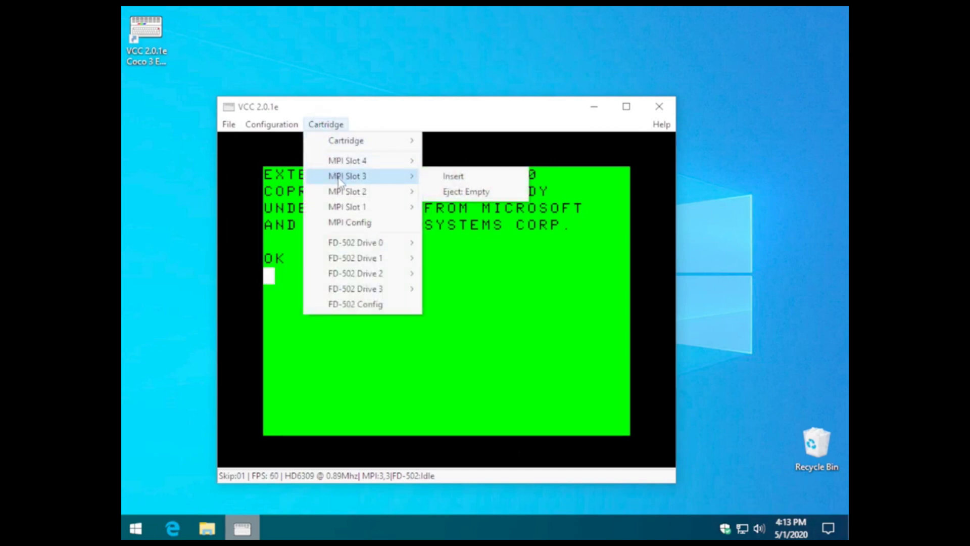
left_click(452, 176)
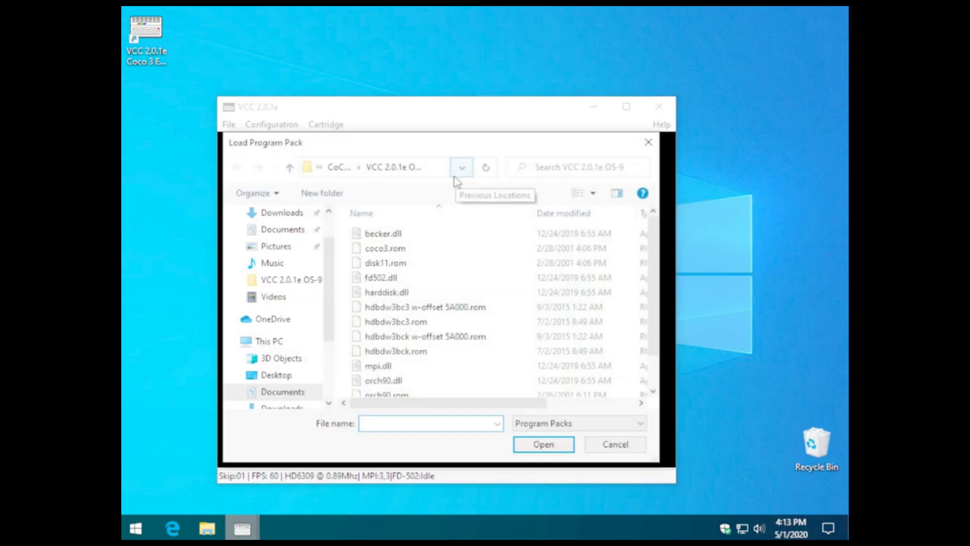
left_click(383, 292)
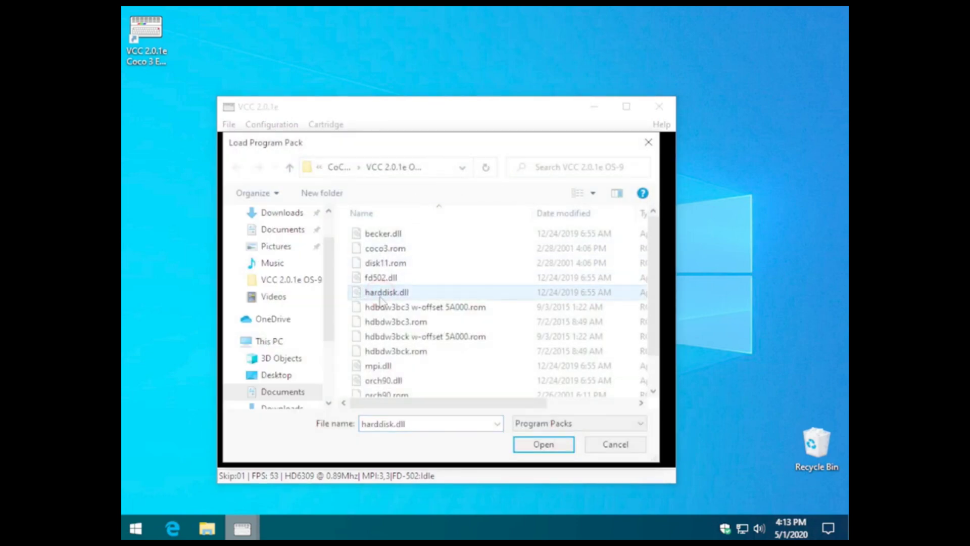
left_click(534, 447)
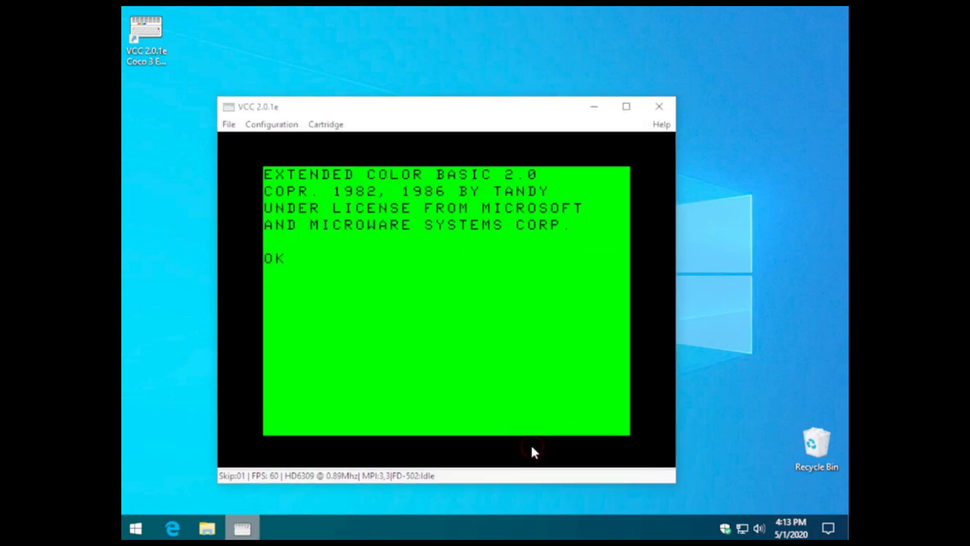
Step: Insert the 63EMU.dsk disk image from the EOU_Beta5_(6309_ONLY)_04-30-2020 folder into FD-502 Drive 0
left_click(324, 127)
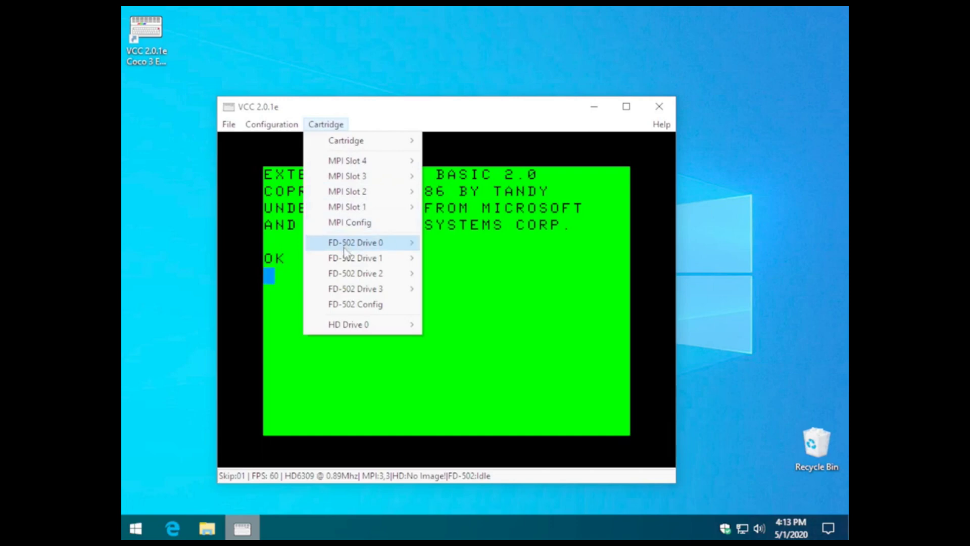
mouse_move(344, 249)
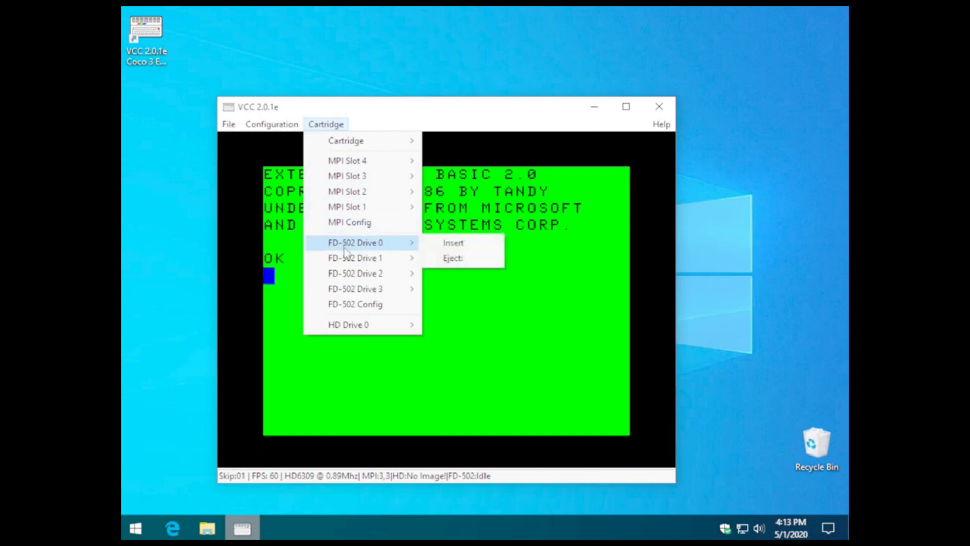
left_click(445, 245)
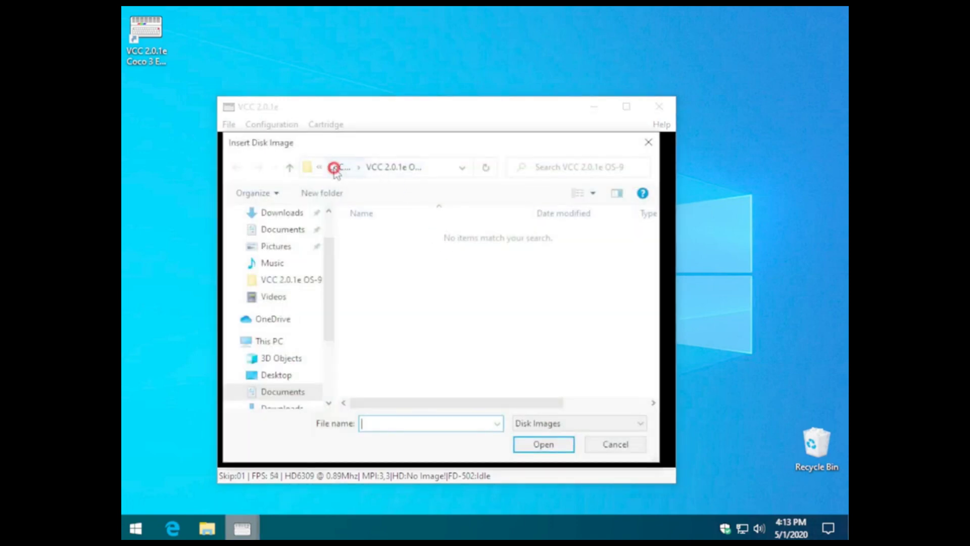
left_click(334, 168)
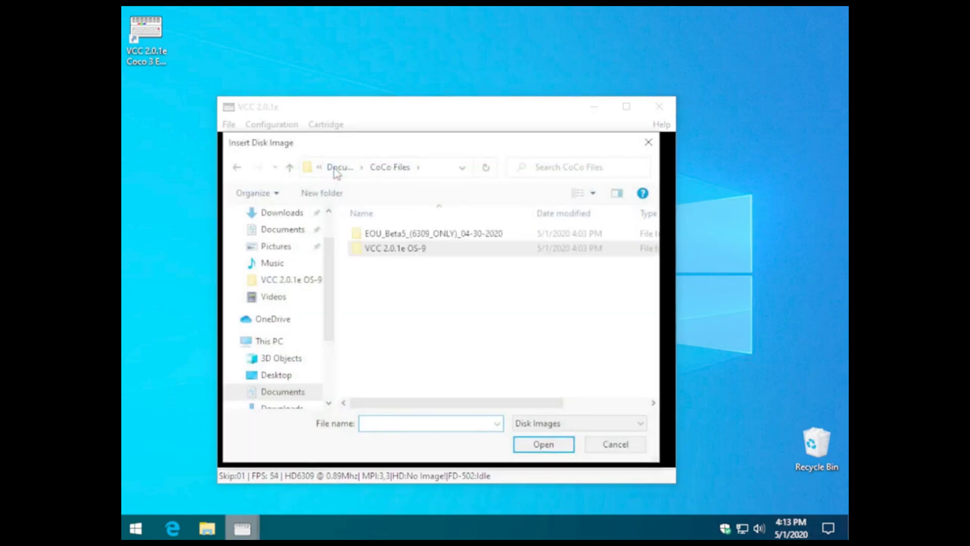
double_click(402, 234)
left_click(380, 236)
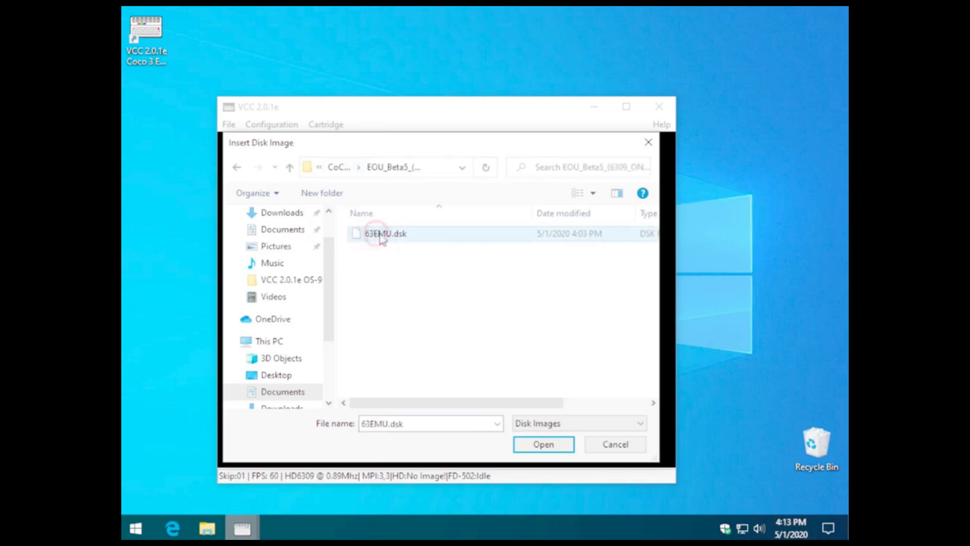
left_click(540, 443)
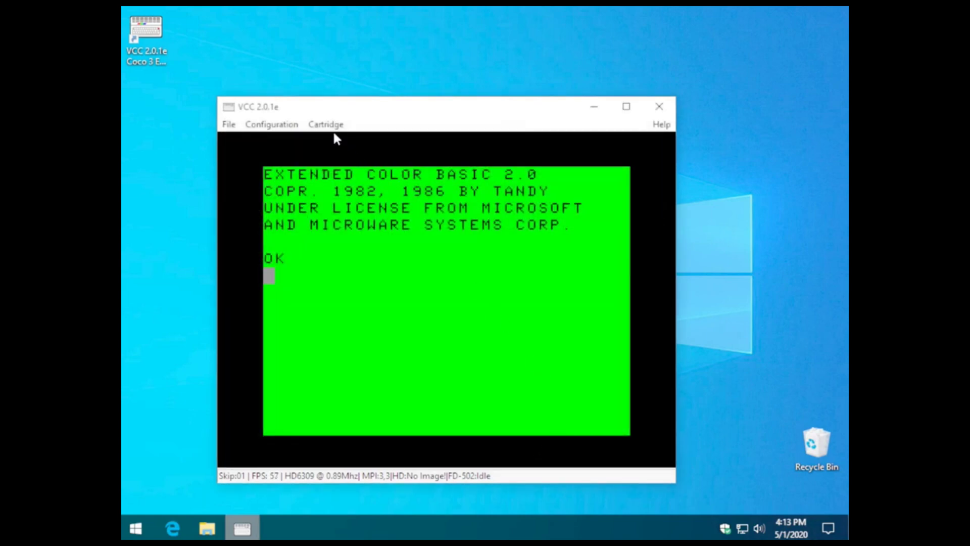
Step: Insert the 63SDC hard disk image from the EOU_Beta5 folder into HD Drive 0
left_click(327, 125)
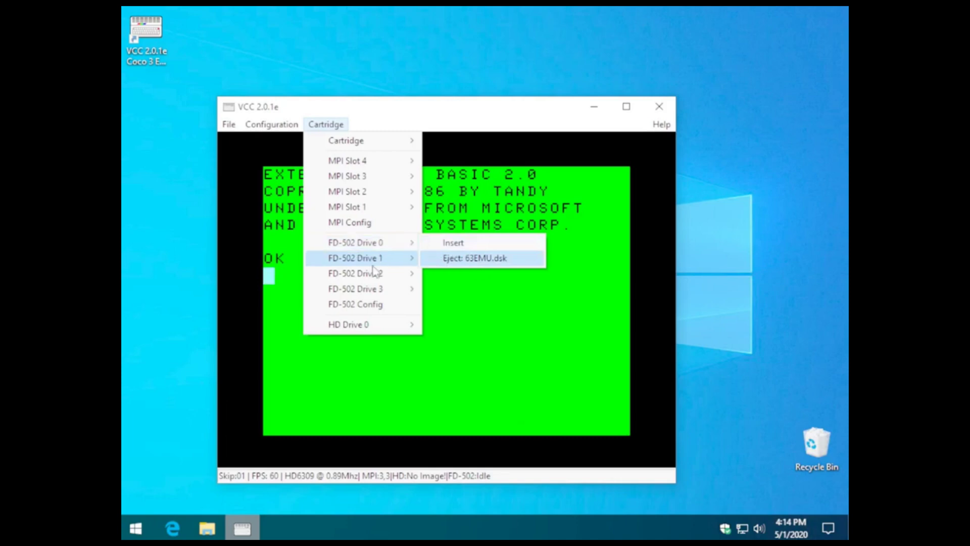
mouse_move(359, 324)
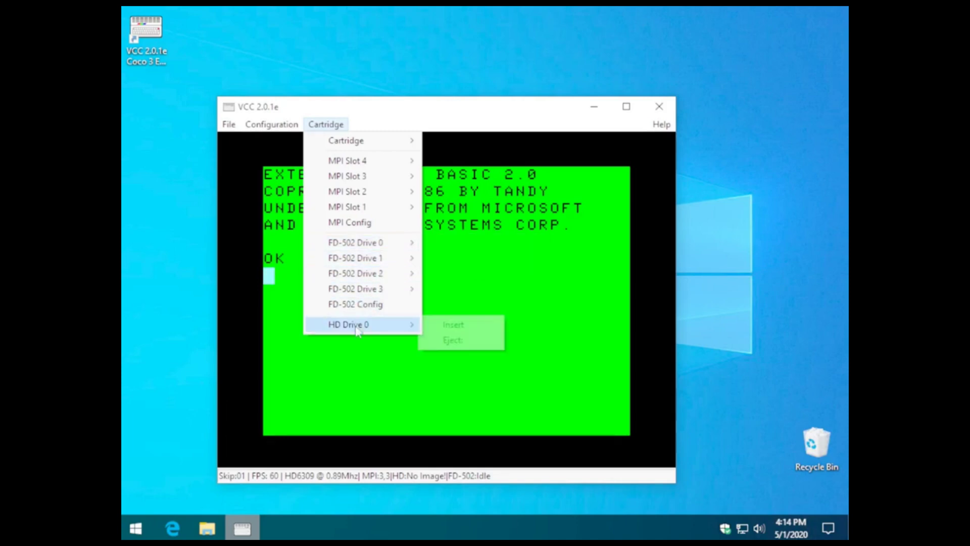
left_click(447, 326)
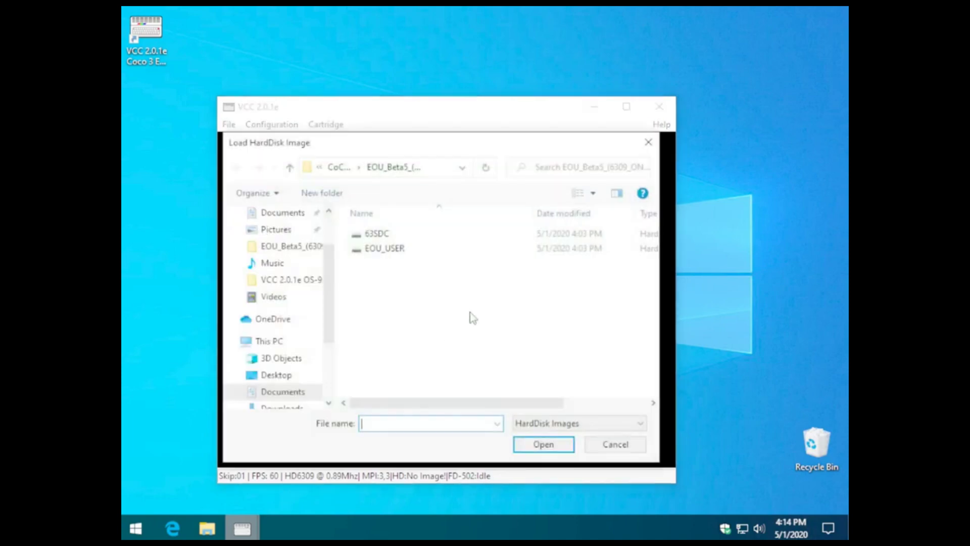
left_click(394, 238)
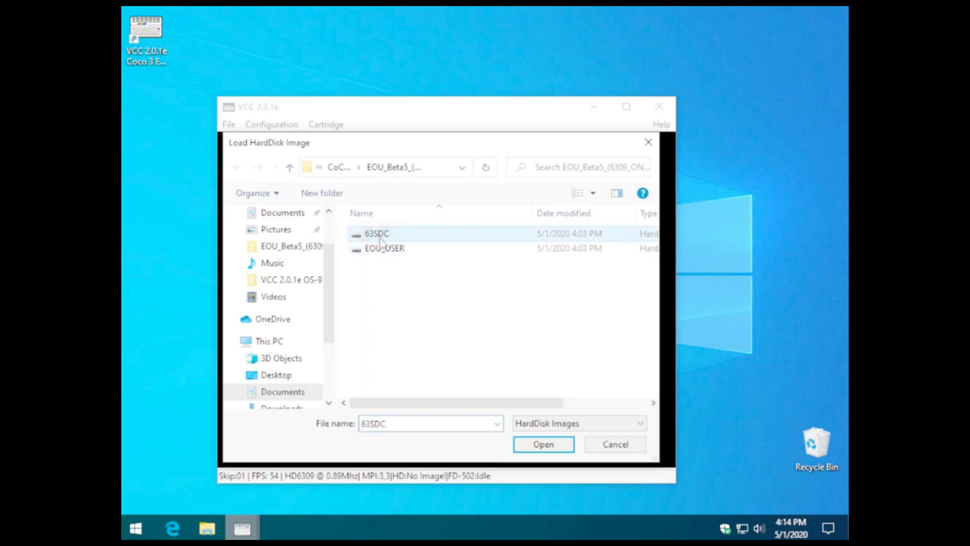
left_click(530, 445)
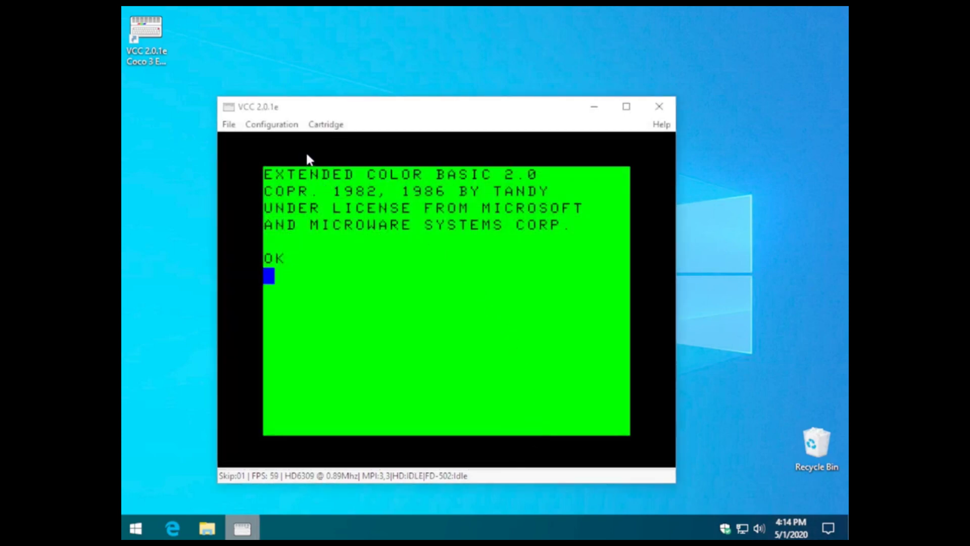
Step: Check which images are loaded in HD Drive 0 and FD-502 Drive 0 and which modules occupy MPI Slots 4 and 3
left_click(323, 124)
mouse_move(361, 327)
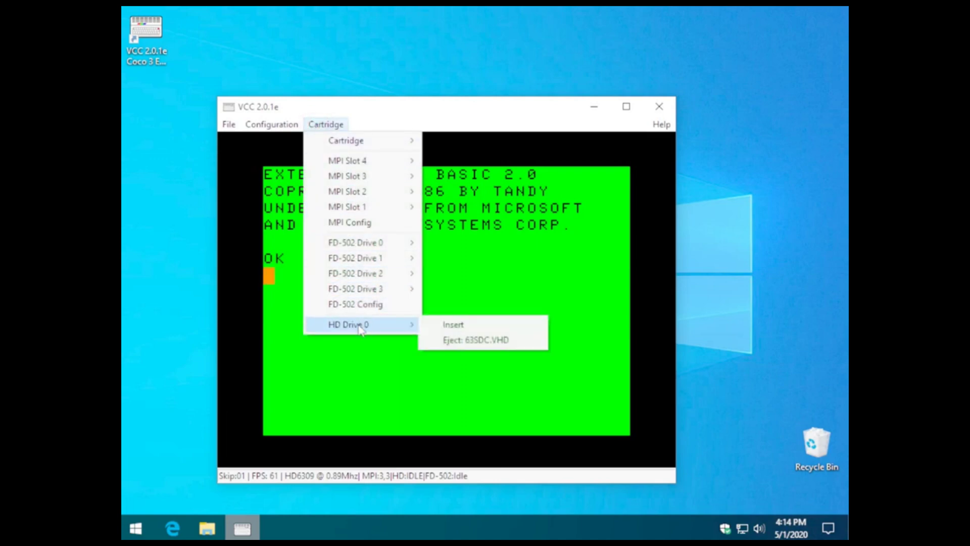
mouse_move(395, 244)
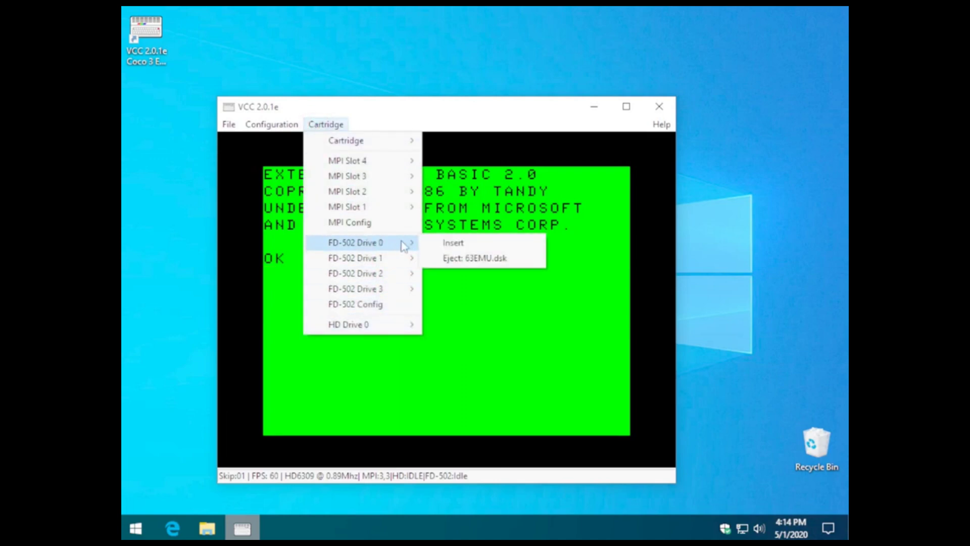
mouse_move(406, 168)
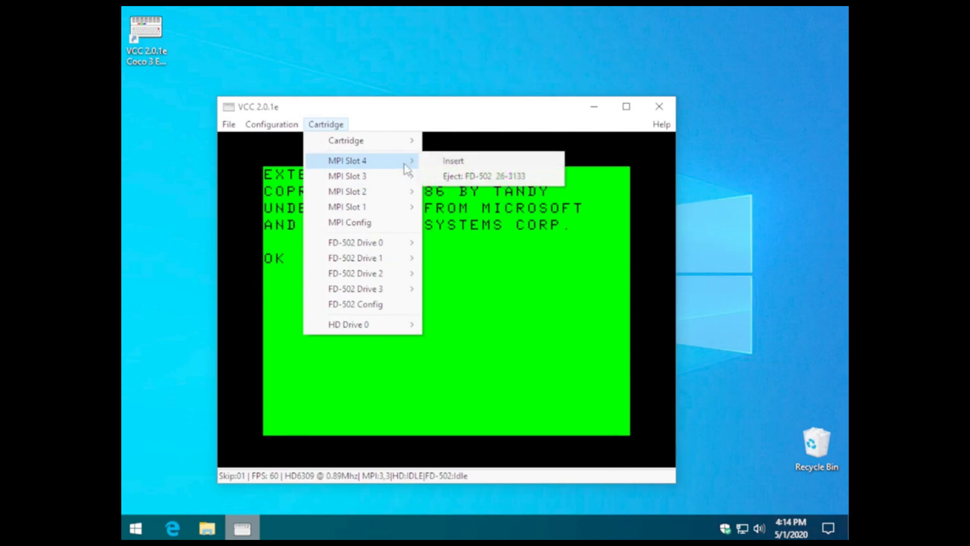
mouse_move(405, 188)
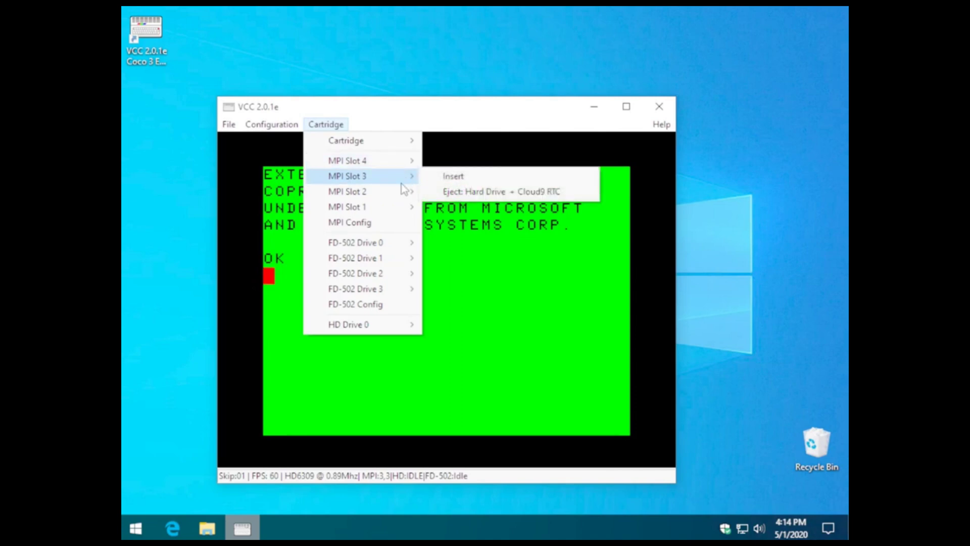
left_click(475, 111)
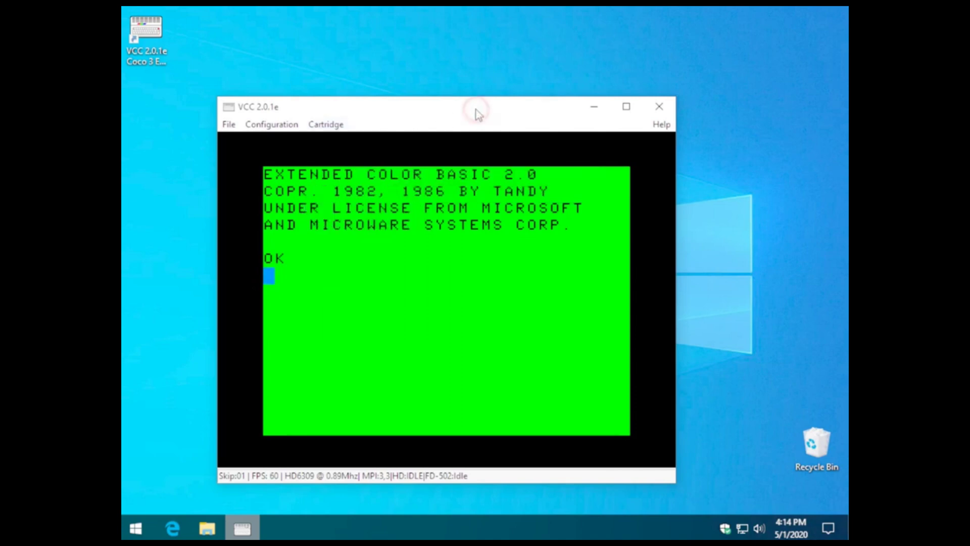
Step: Hard reset the emulator and boot NitrOS-9 from Disk Extended Color BASIC with the DOS command
left_click(230, 125)
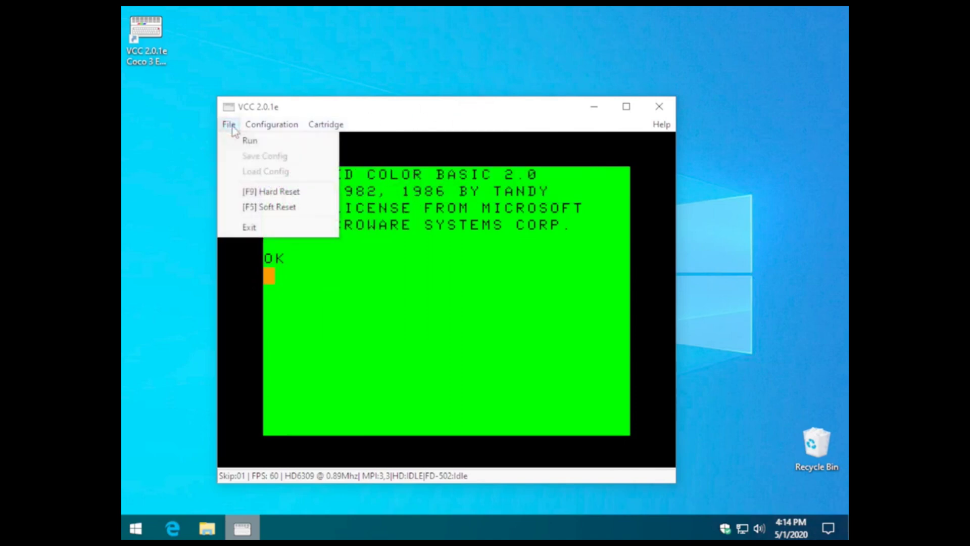
left_click(290, 196)
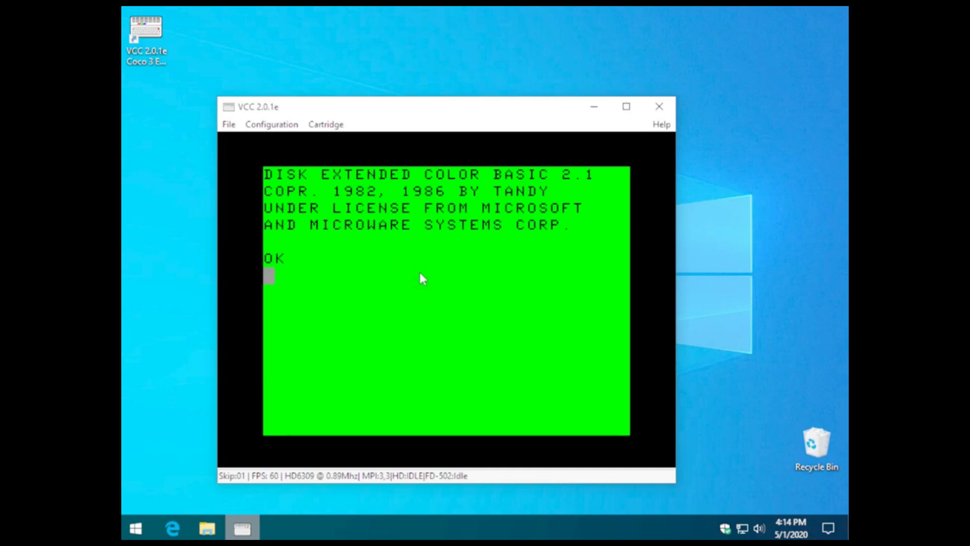
type("DOS")
key("Return")
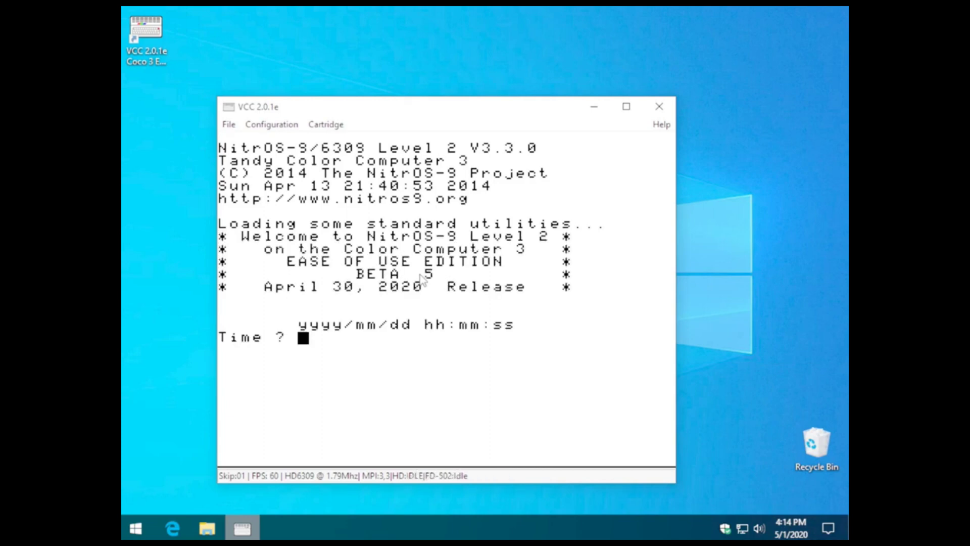
Step: Set the NitrOS-9 date and time to 2020/05/01 4:14:00 and start the GSHELL graphical interface
type("2020")
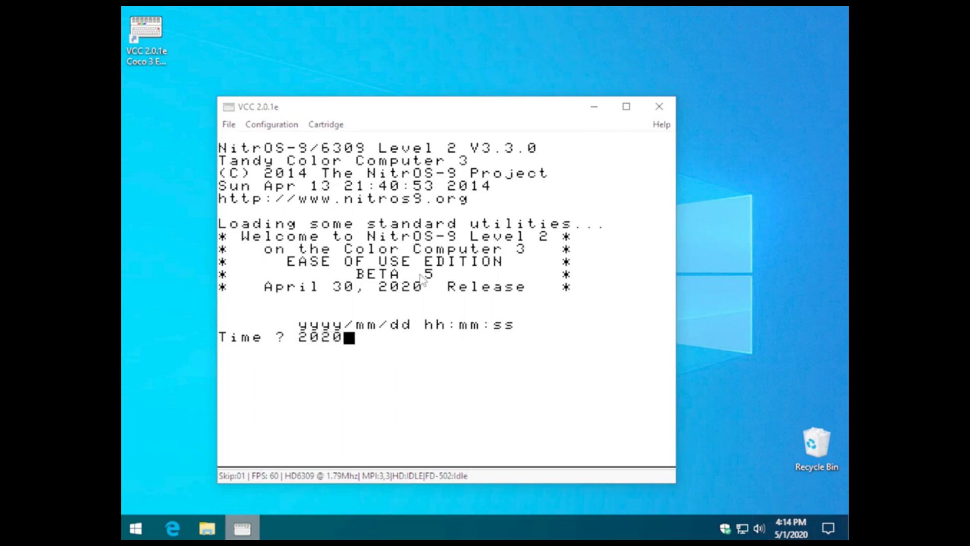
type("/05")
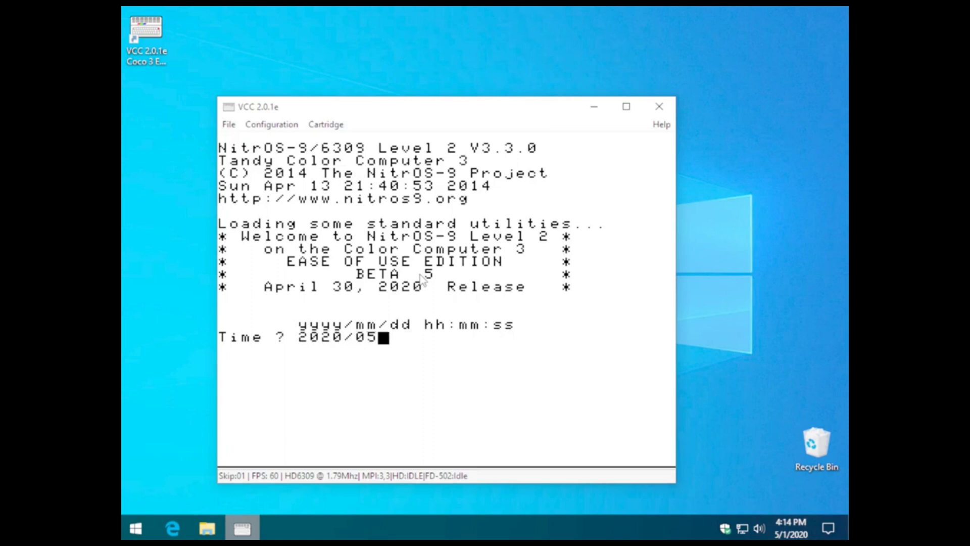
type("/01")
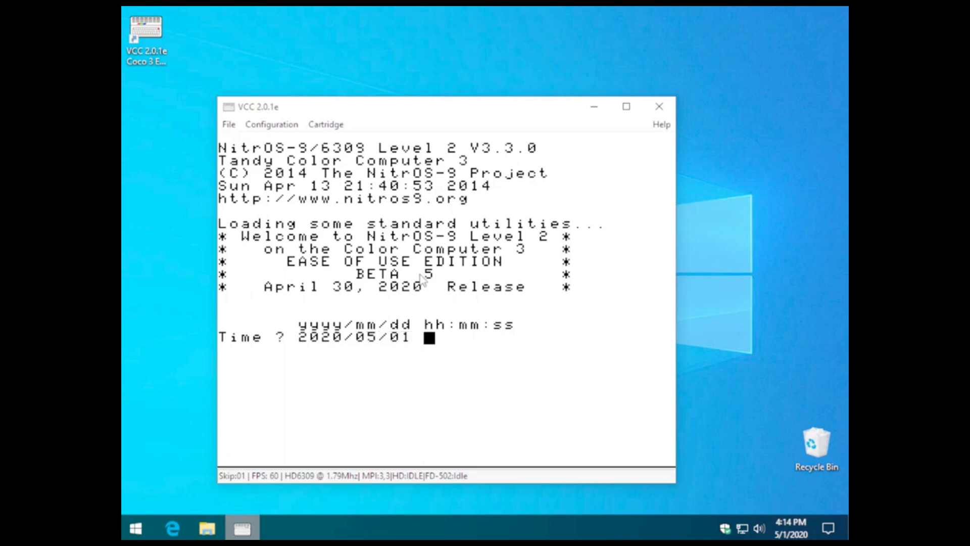
type(" 4:14:00")
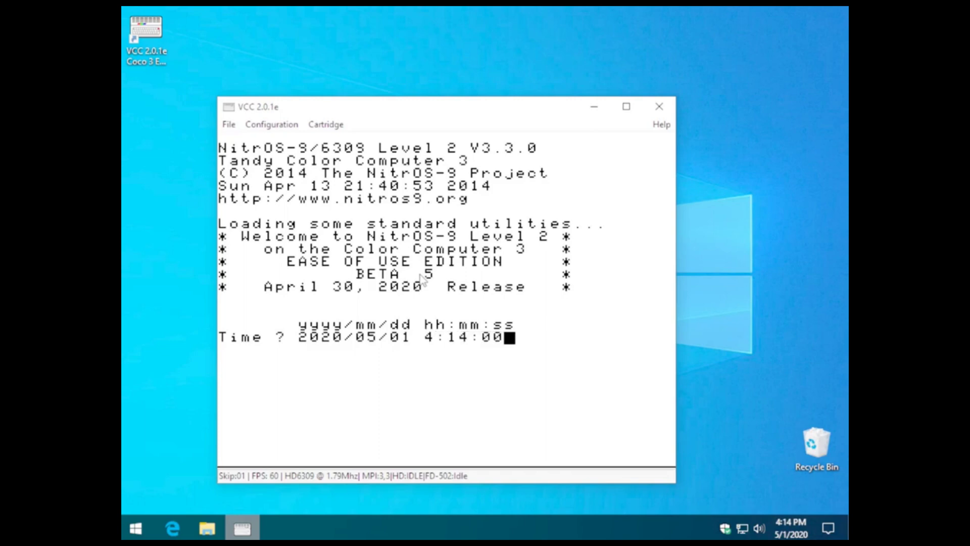
key("Return")
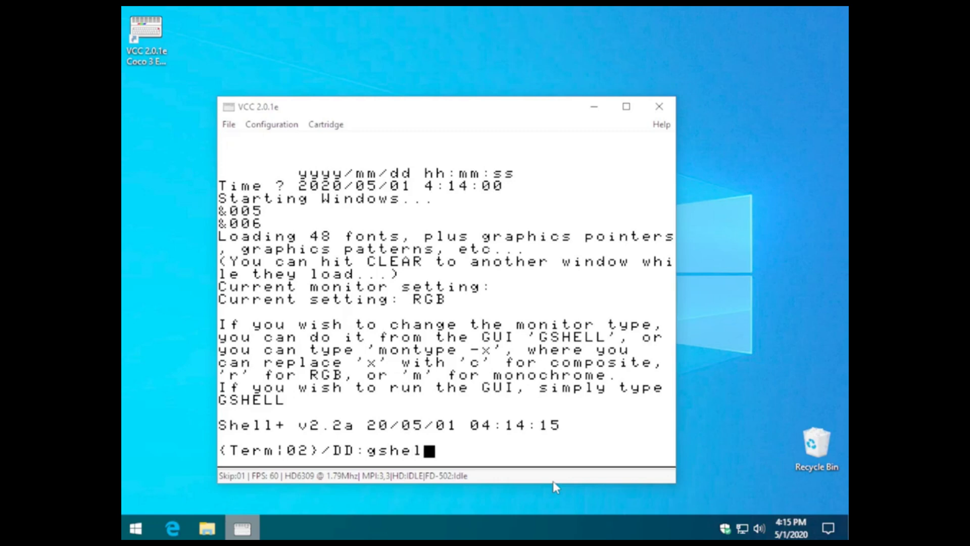
key("Return")
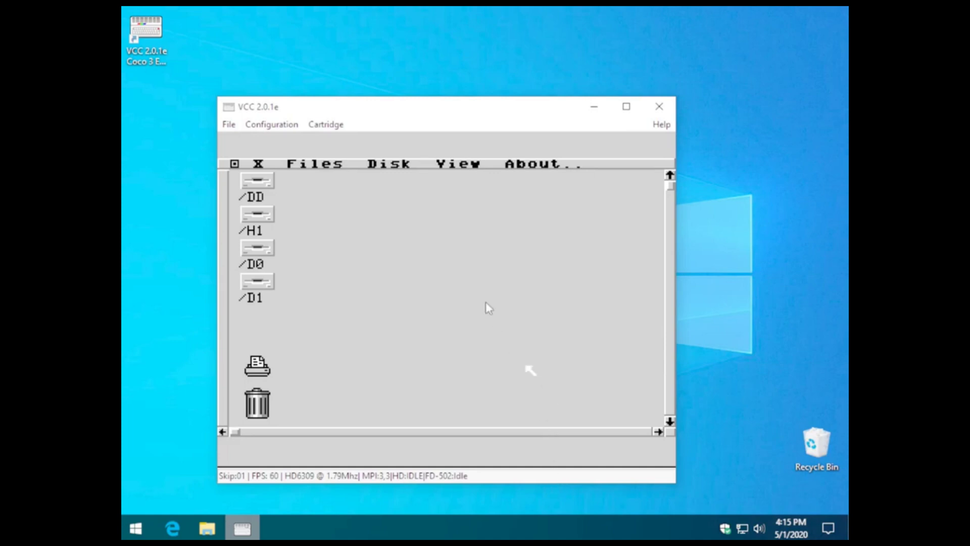
Step: Run the BounceIt demo from the DEMOS folder on drive /H1 and exit it
double_click(249, 201)
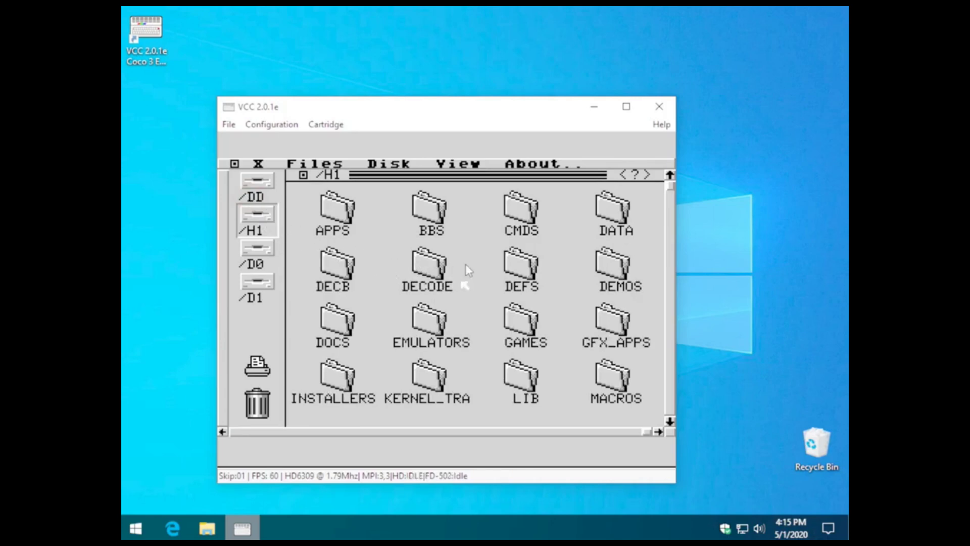
double_click(614, 252)
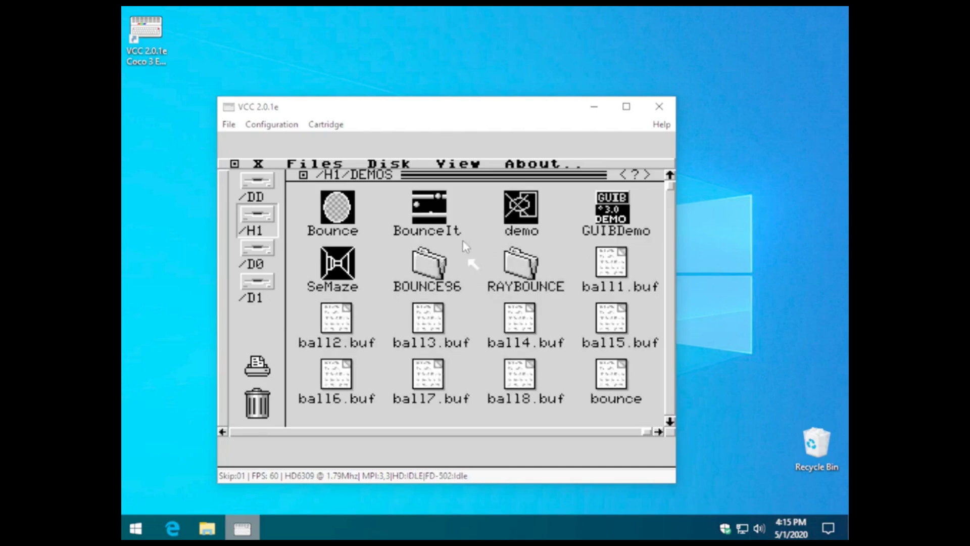
left_click(435, 203)
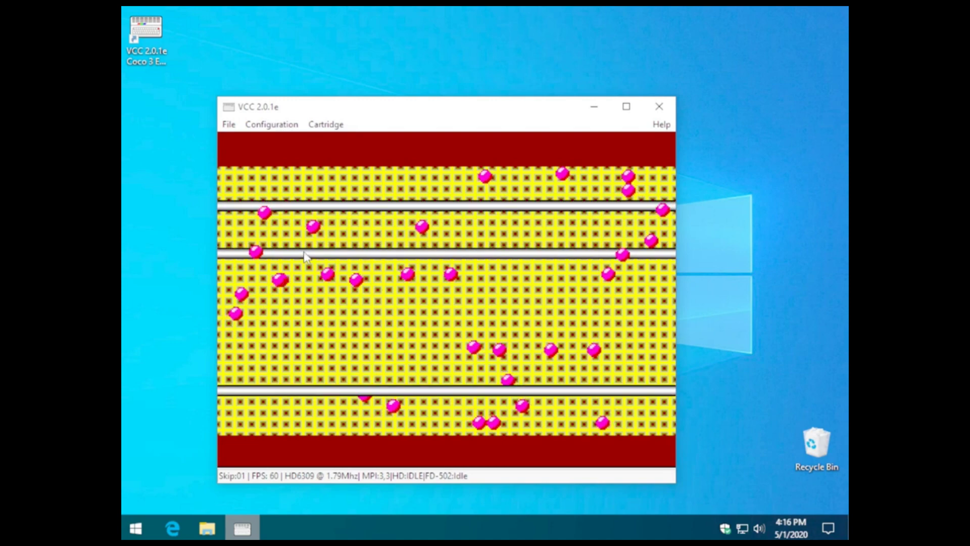
left_click(311, 292)
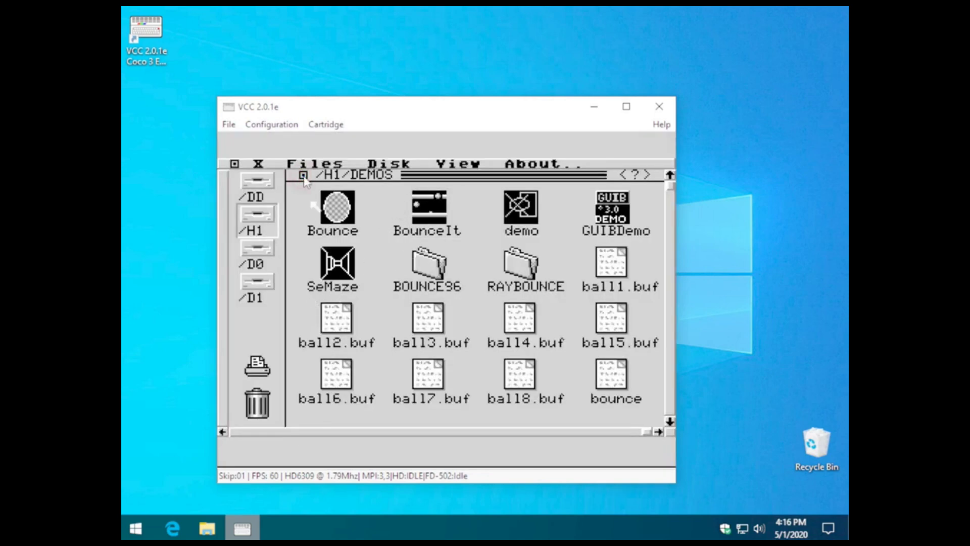
Step: Go back from DEMOS to the /H1 root, look inside the APPS folder, and return to /H1
left_click(299, 151)
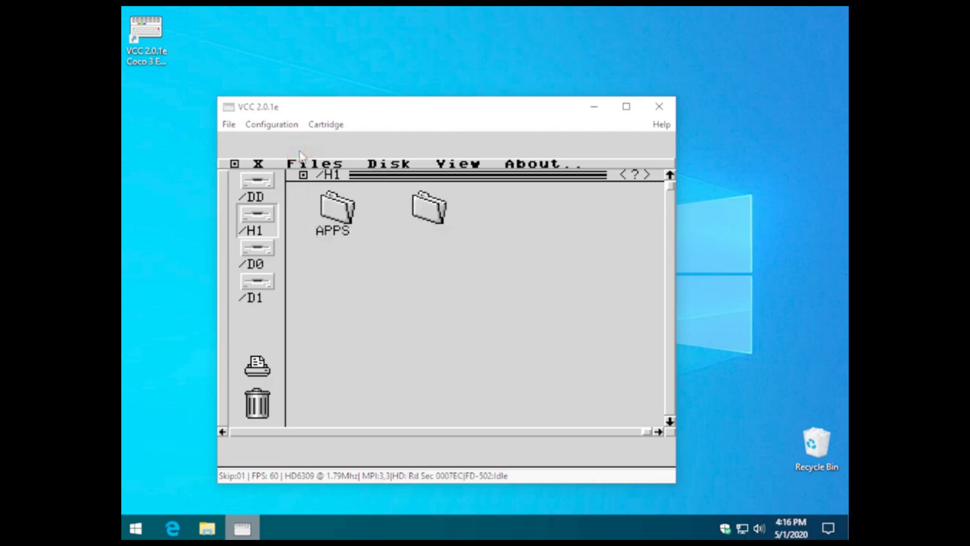
double_click(321, 193)
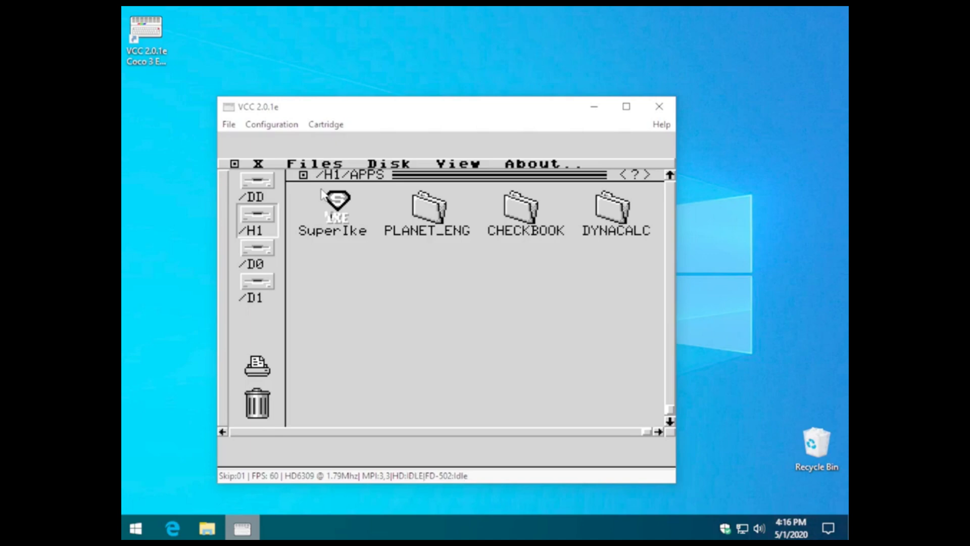
left_click(302, 158)
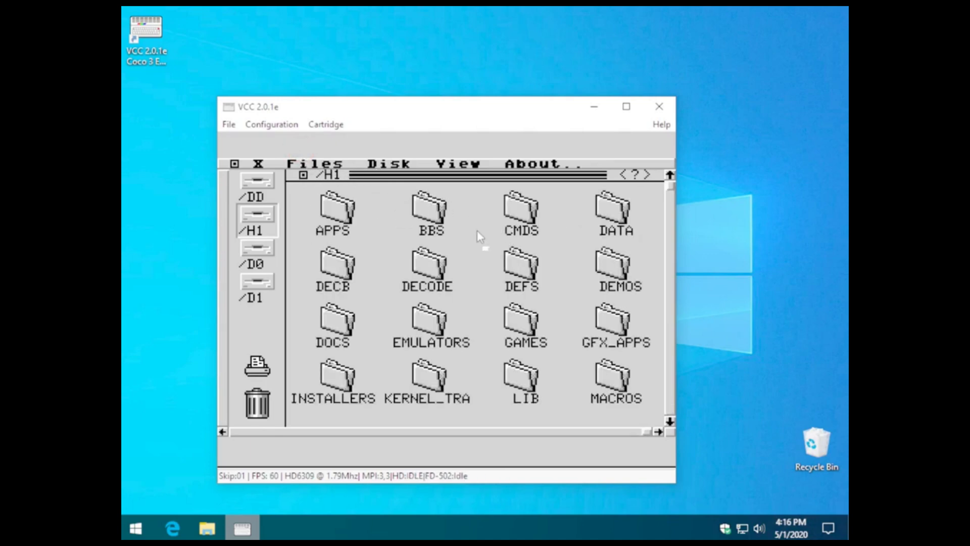
Step: Launch Invaders from /H1/GAMES/LEVEL2/ARCADE and start a game with keyboard control
double_click(518, 313)
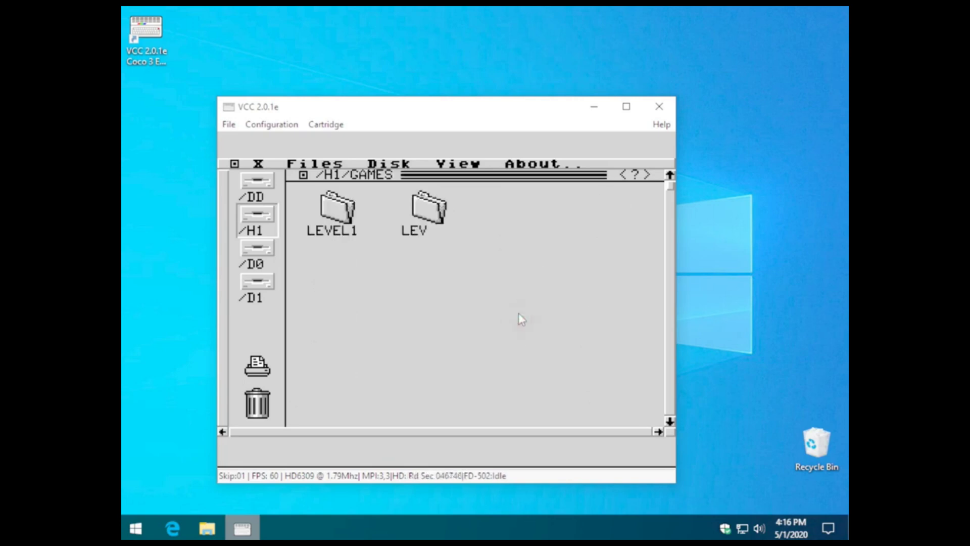
double_click(426, 200)
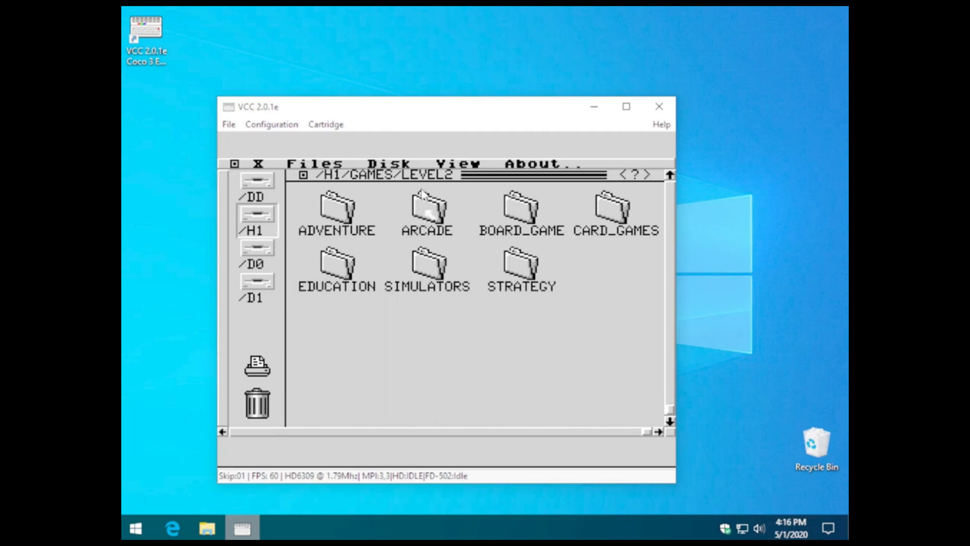
double_click(422, 191)
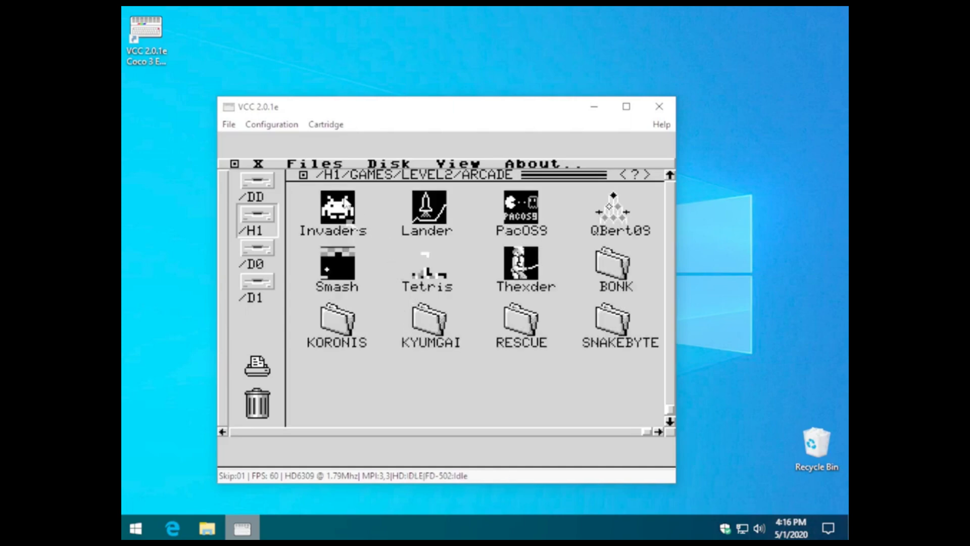
double_click(343, 202)
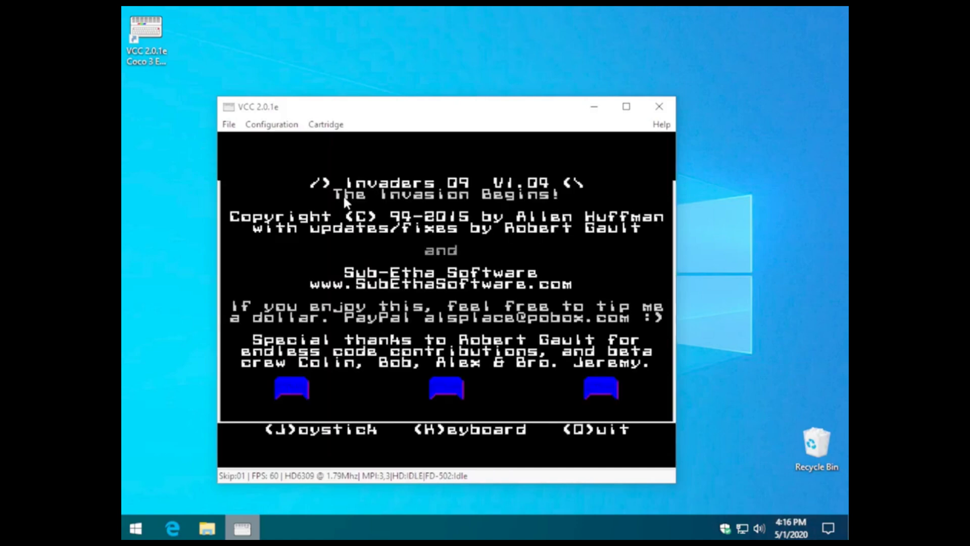
key("k")
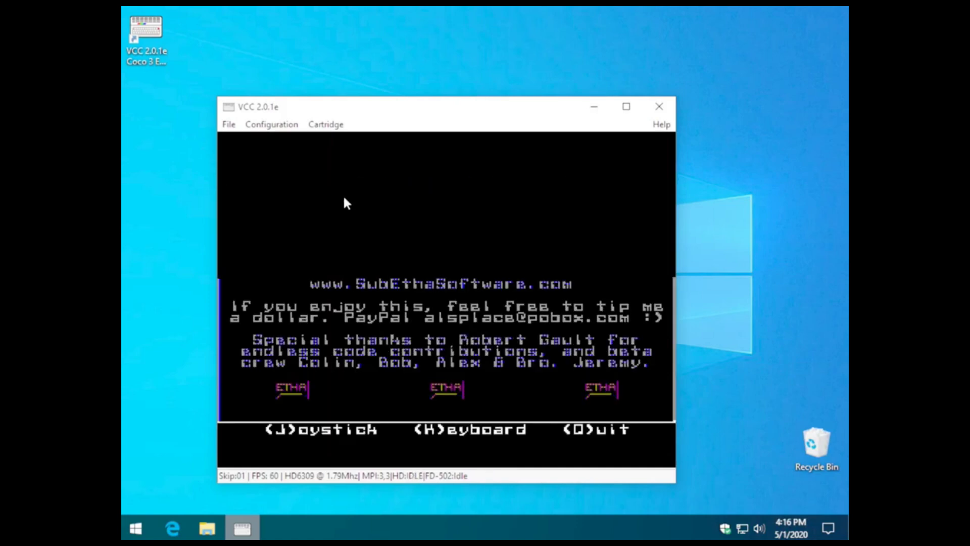
Step: Play Round A of Invaders, moving the ship along the ground and shooting at the invaders and the saucer
key("Left")
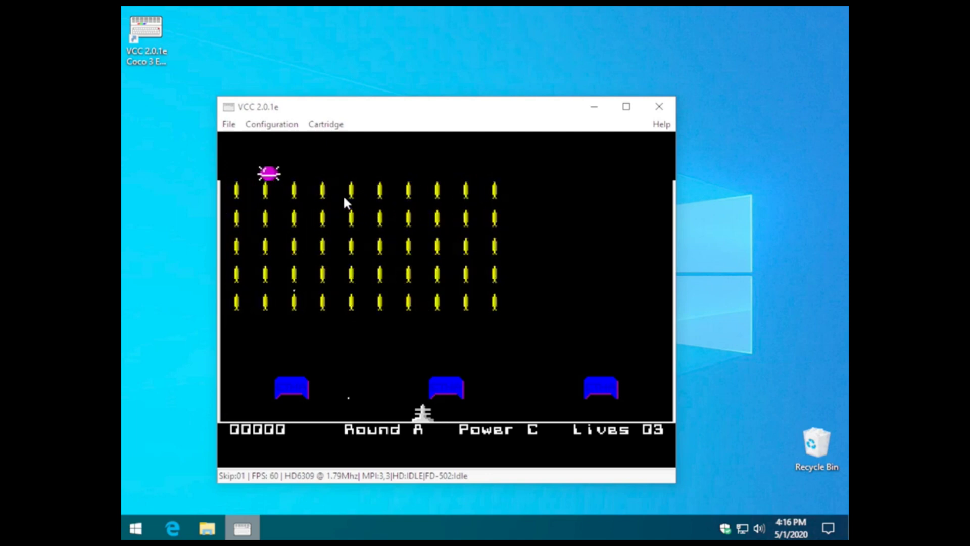
key("Right")
key("space")
key("Left")
key("Right")
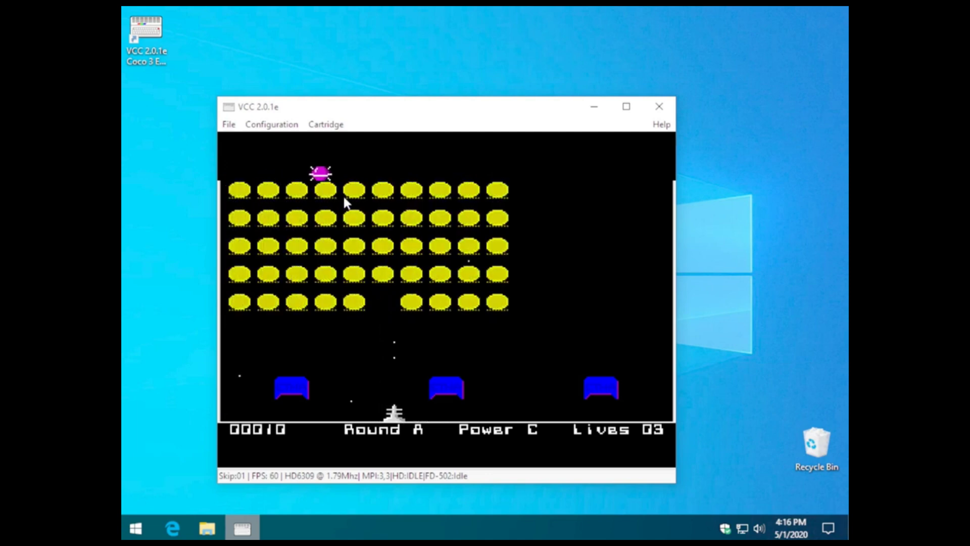
key("Left")
key("space")
key("Right")
key("Right")
key("Left")
key("Right")
key("space")
key("Left")
key("Right")
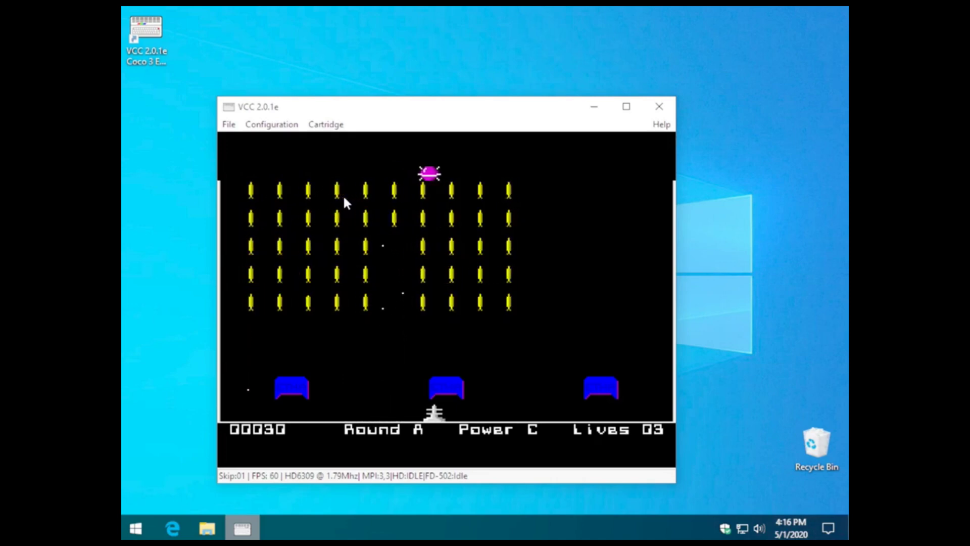
key("space")
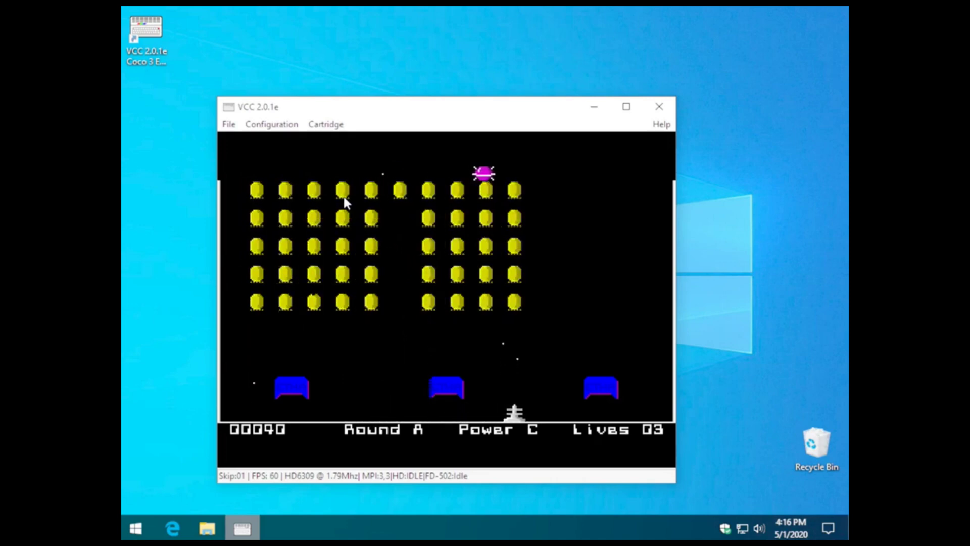
key("Right")
key("space")
key("Right")
key("Right")
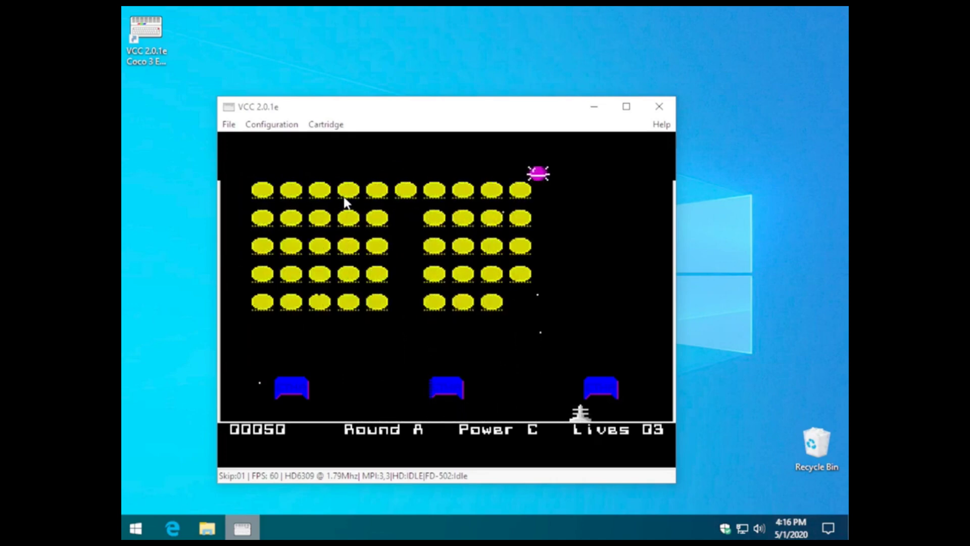
key("Right")
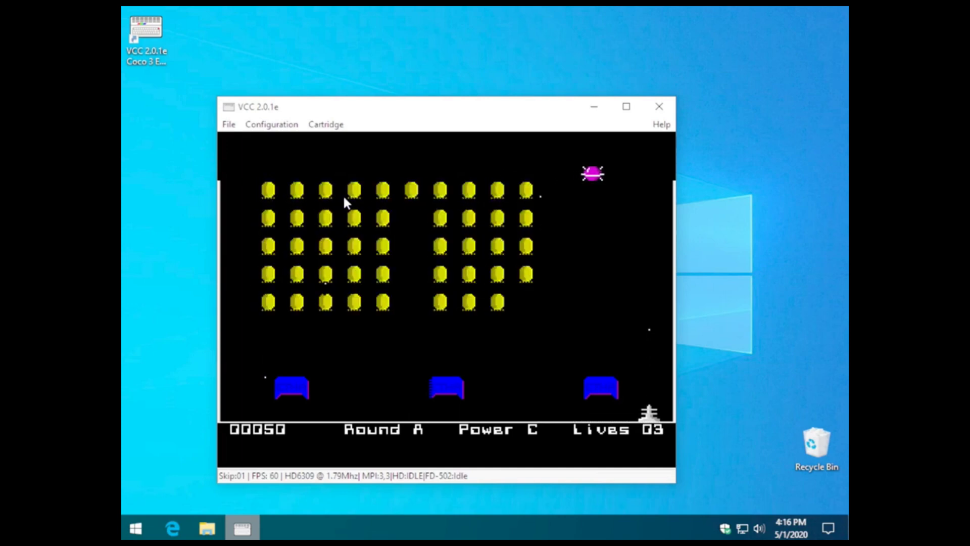
key("Left")
key("Left")
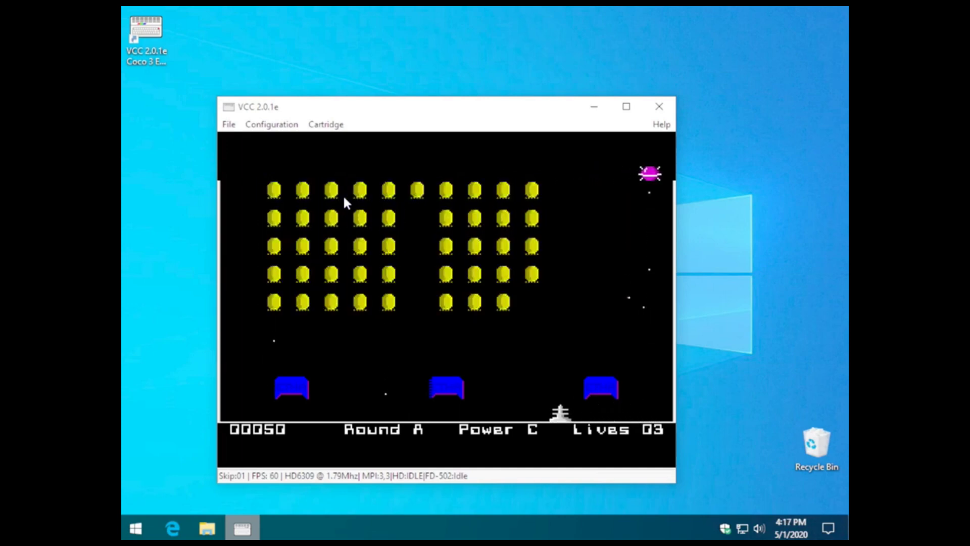
key("space")
key("Left")
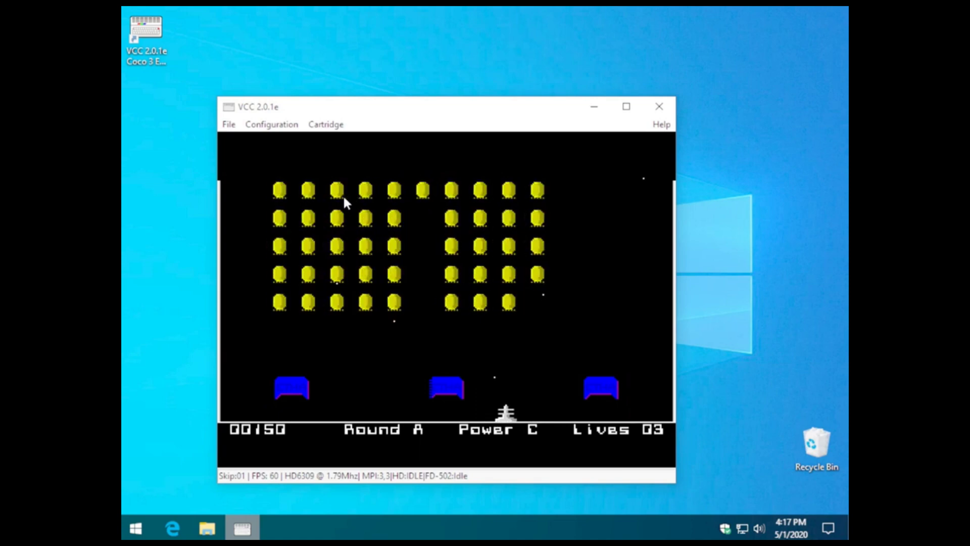